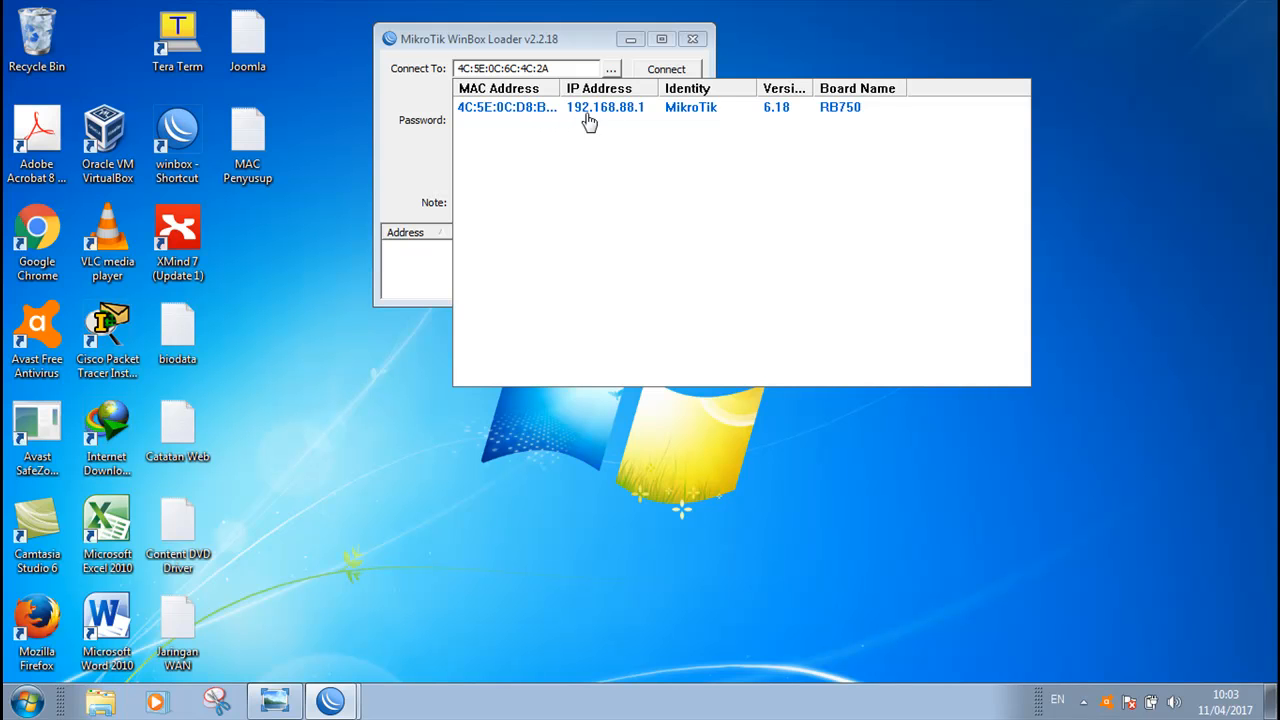
Connect to the RB750 router through its discovered MAC address, logging in as admin with an empty password
left_click(276, 700)
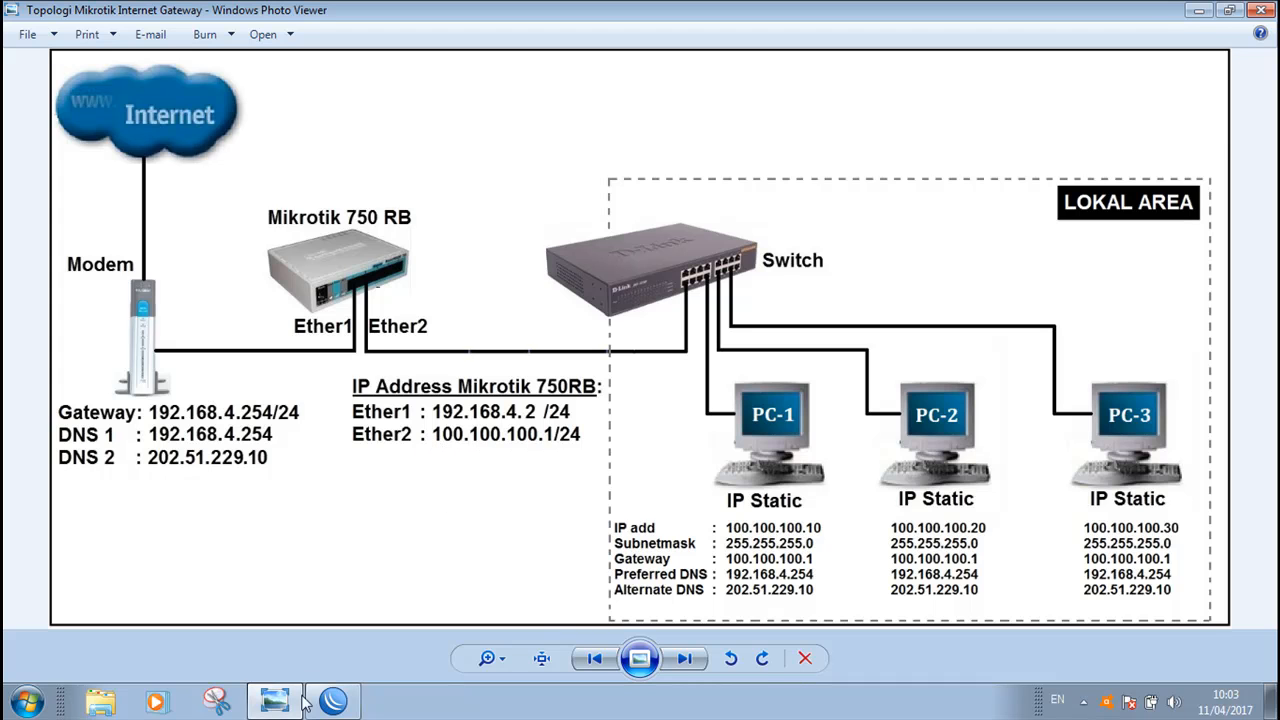
left_click(333, 700)
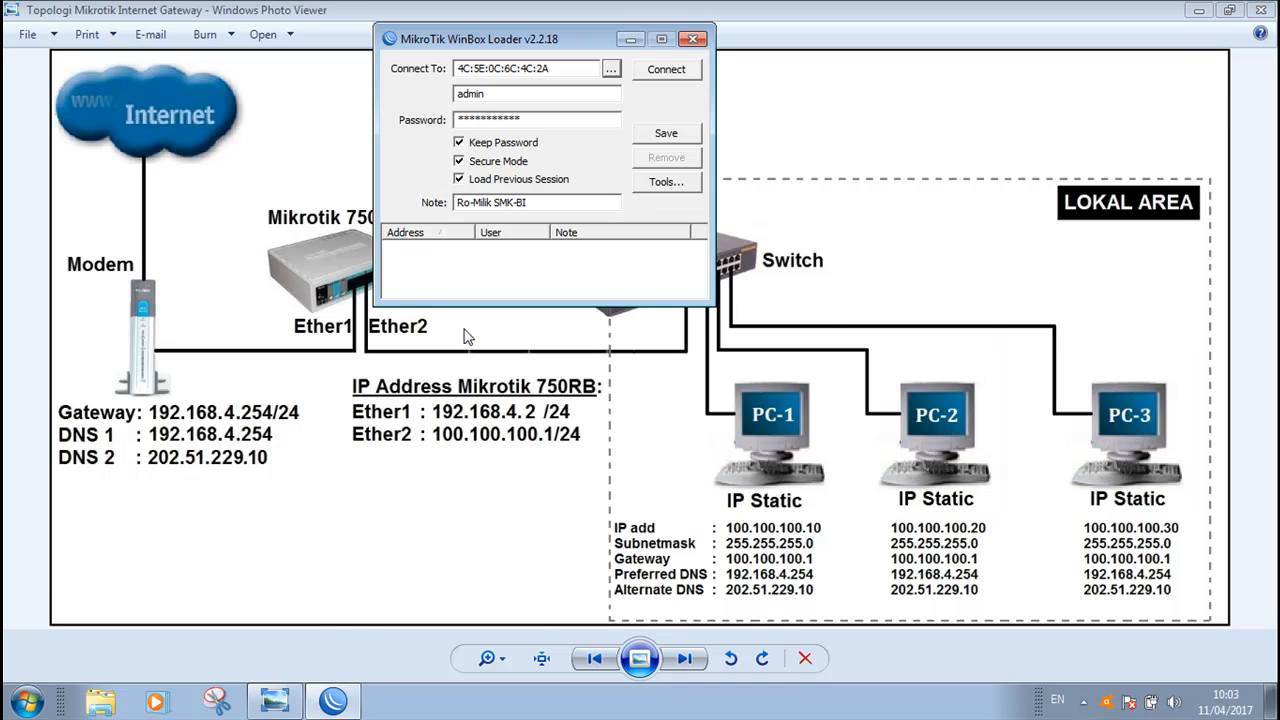
left_click(608, 69)
left_click(611, 69)
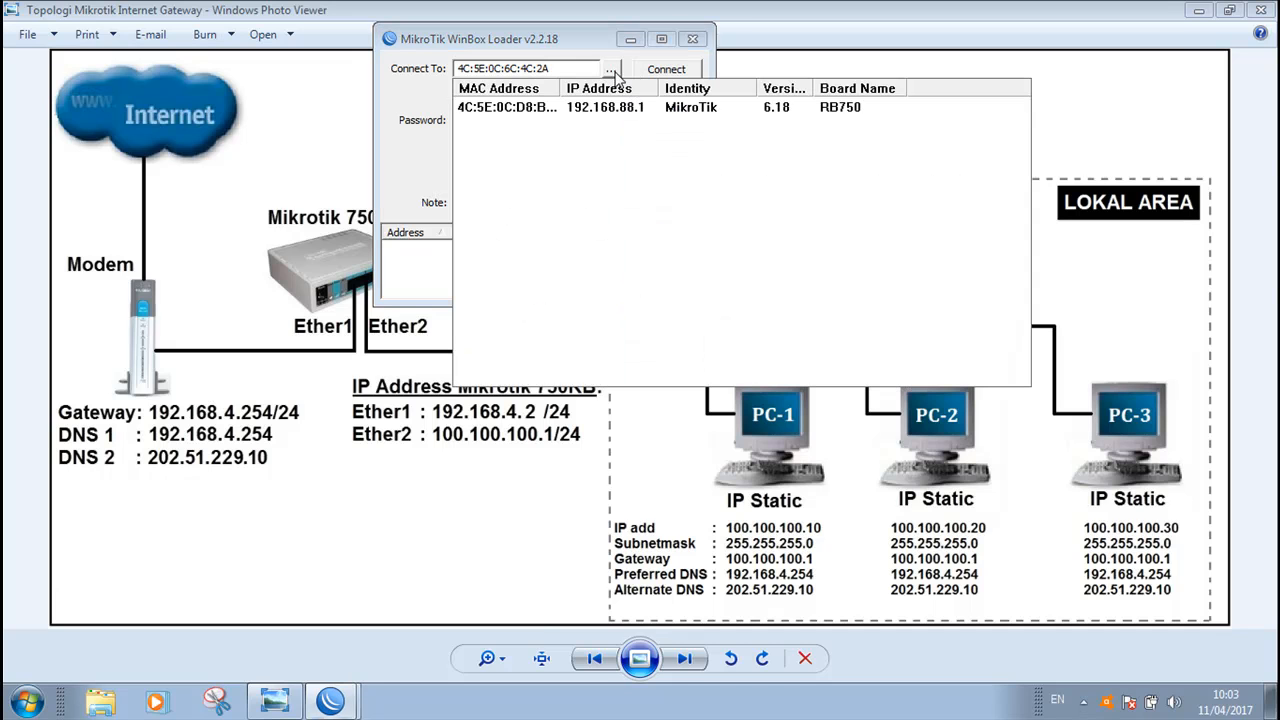
left_click(498, 110)
left_click(570, 120)
key("BackSpace")
key("BackSpace")
key("BackSpace")
key("BackSpace")
key("BackSpace")
key("BackSpace")
key("BackSpace")
key("BackSpace")
key("BackSpace")
key("BackSpace")
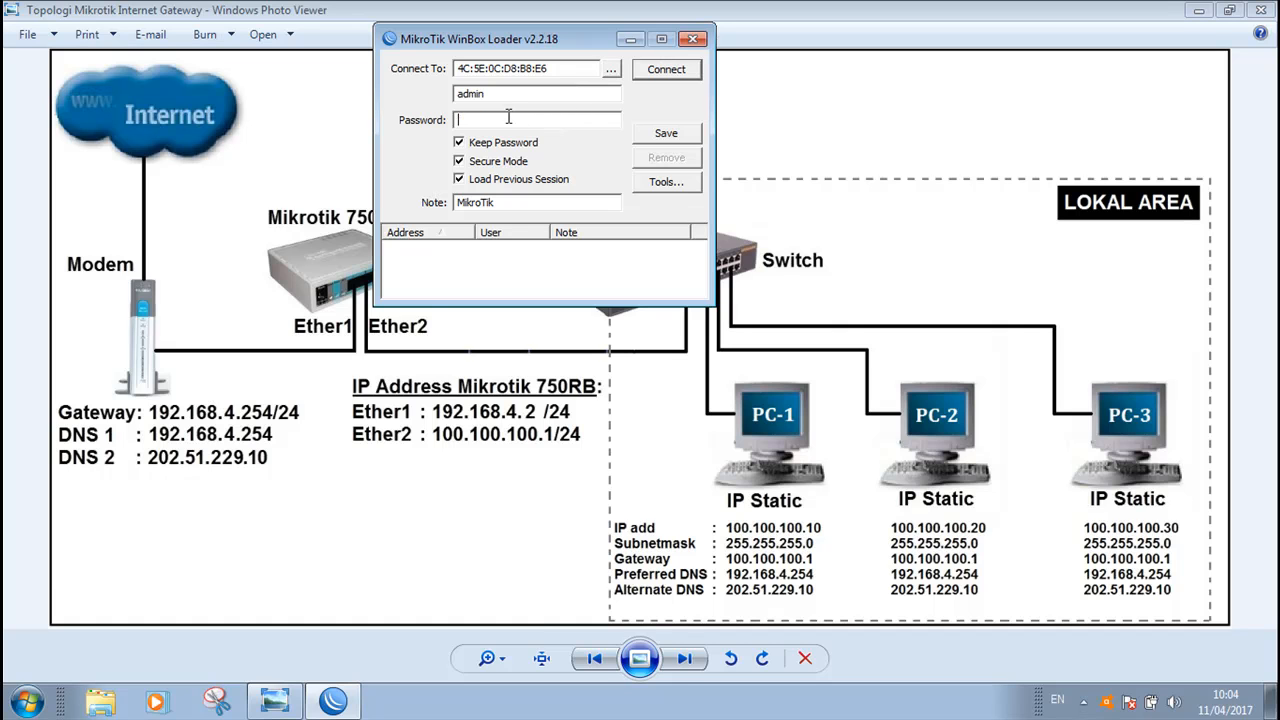
left_click_drag(502, 95, 465, 98)
left_click(479, 121)
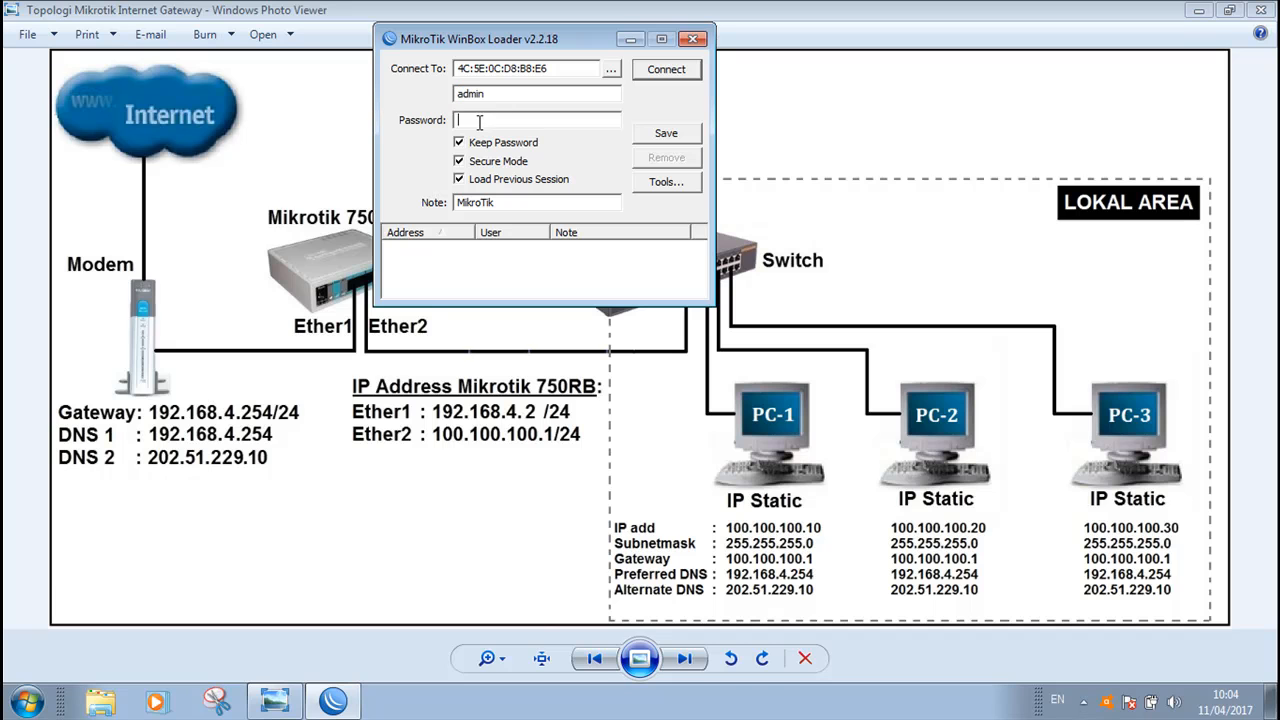
left_click(667, 71)
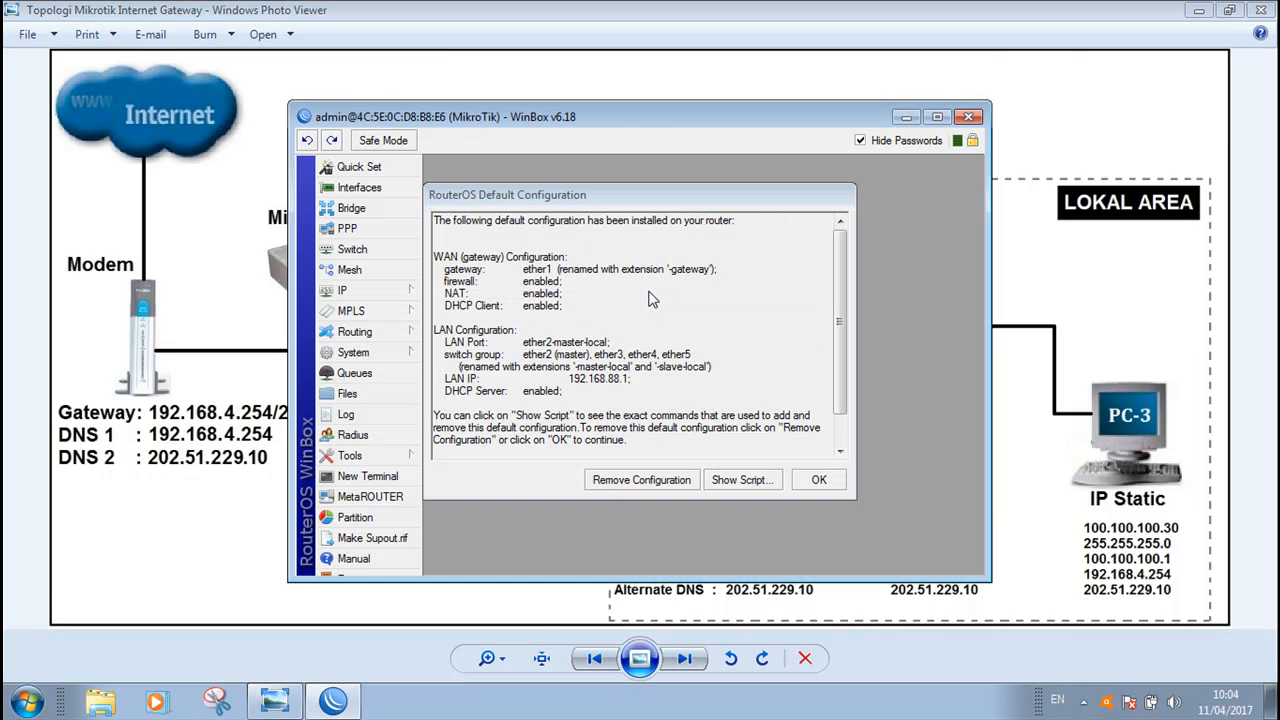
Remove the router's default configuration
left_click_drag(703, 111, 668, 88)
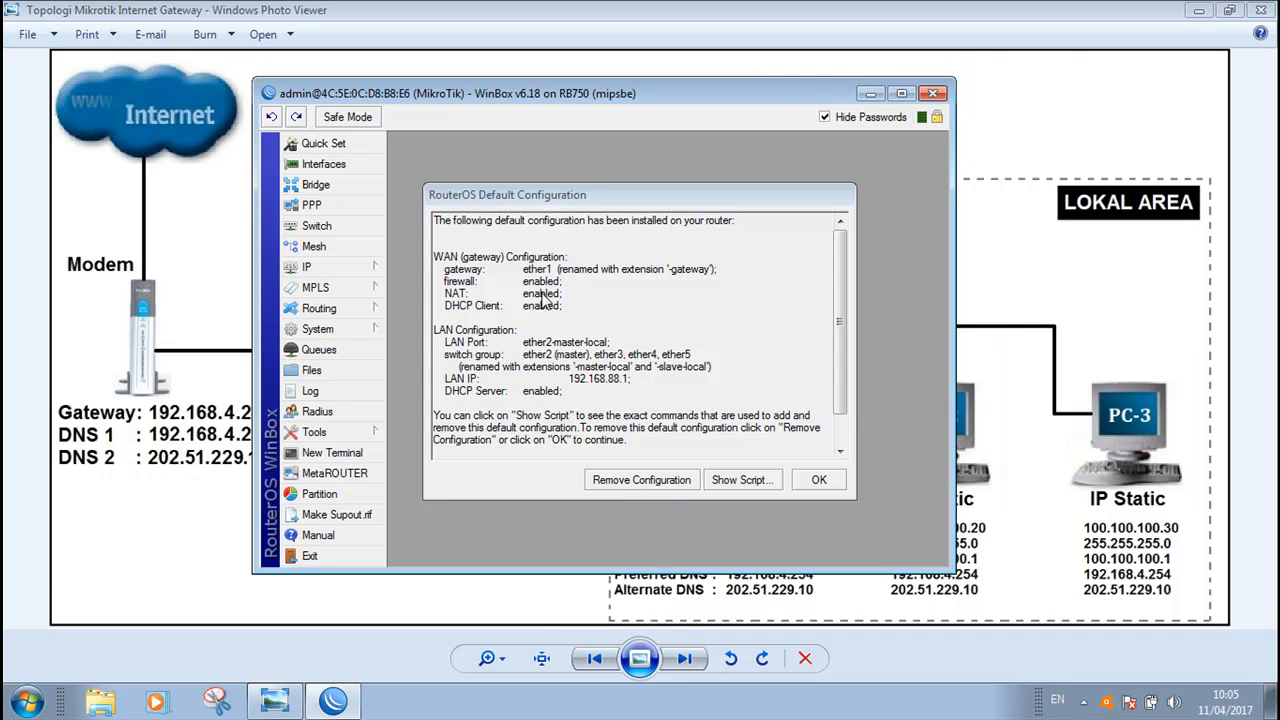
left_click(645, 481)
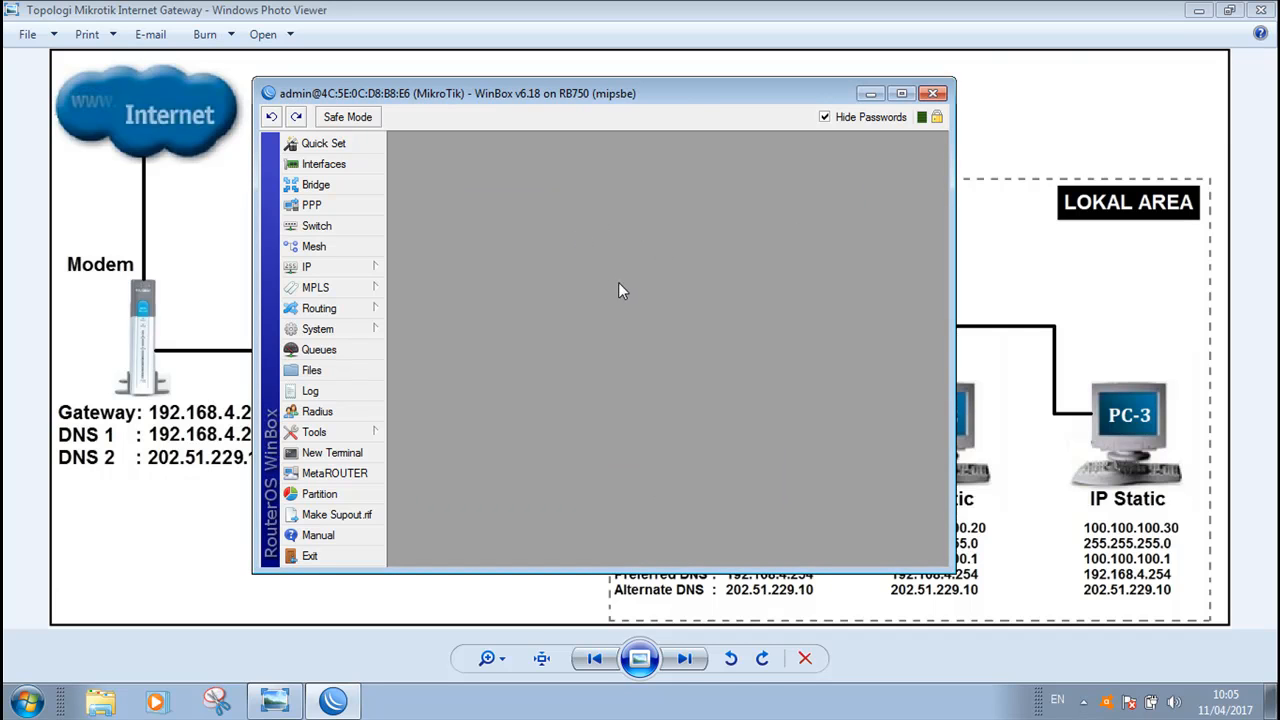
Open the interface list and examine the router's ether1 and ether2 interfaces
left_click_drag(684, 103, 1036, 69)
left_click(688, 136)
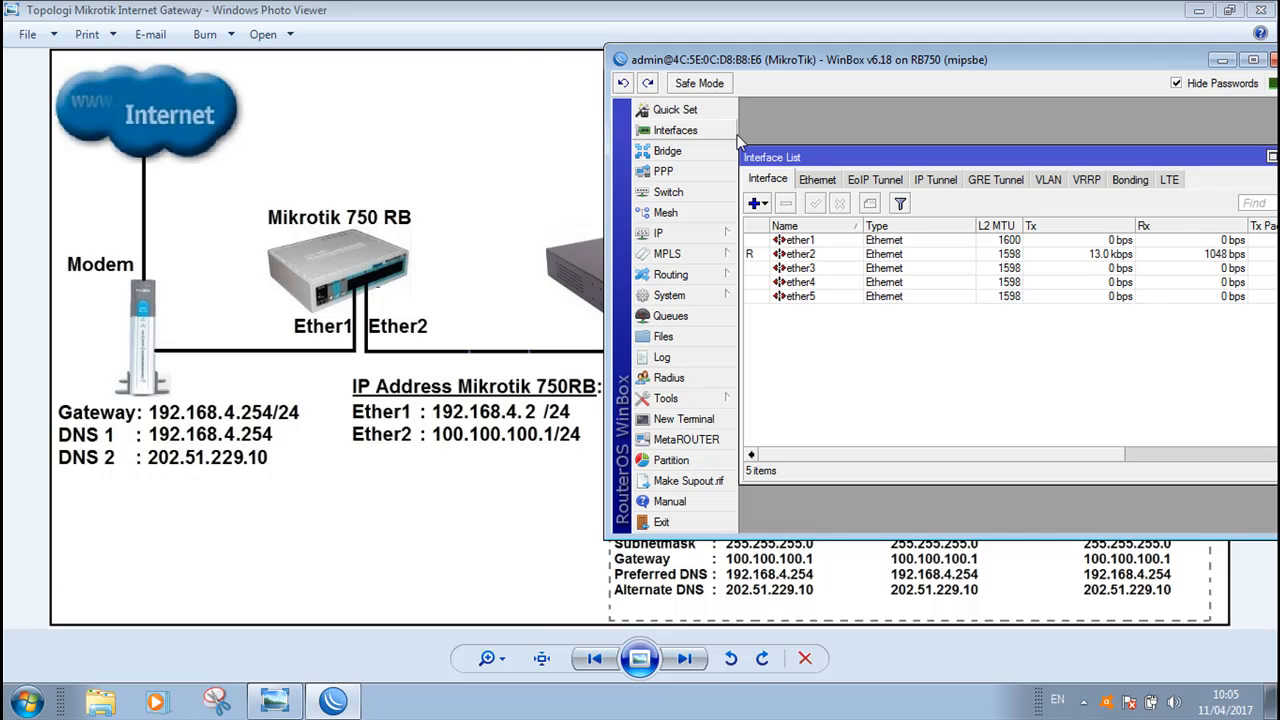
left_click_drag(925, 59, 770, 44)
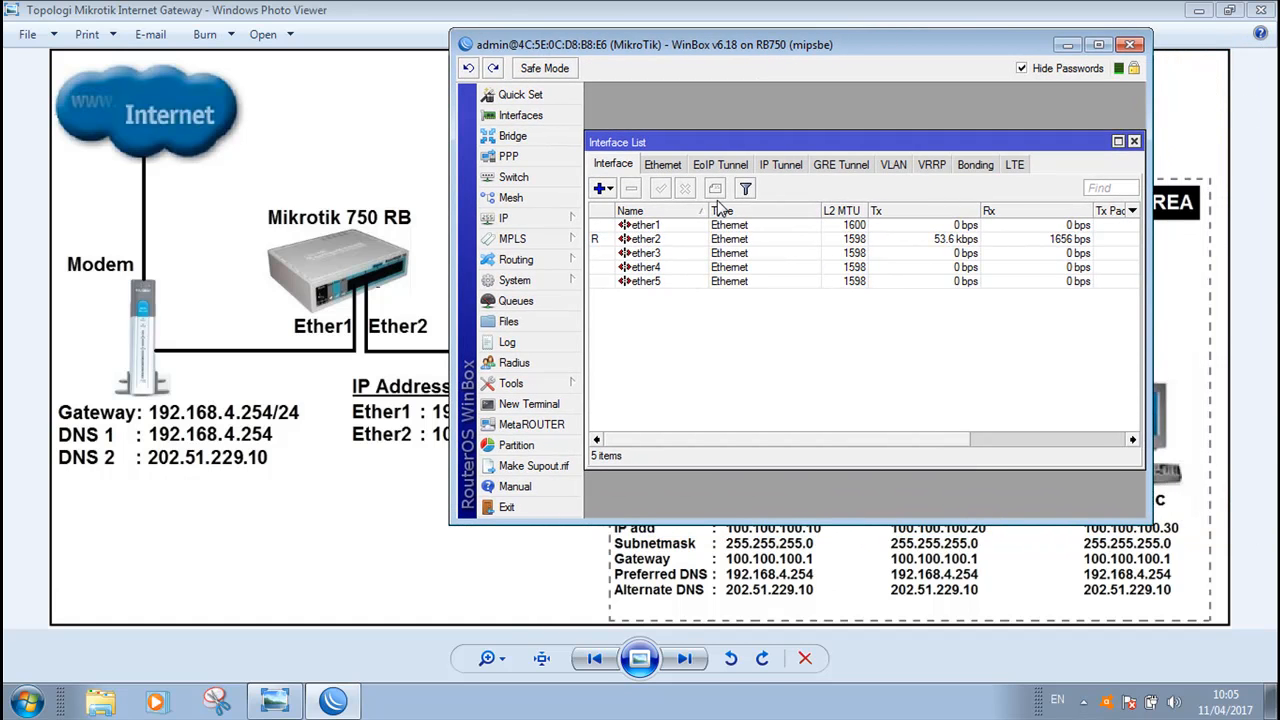
left_click_drag(1150, 178, 1193, 178)
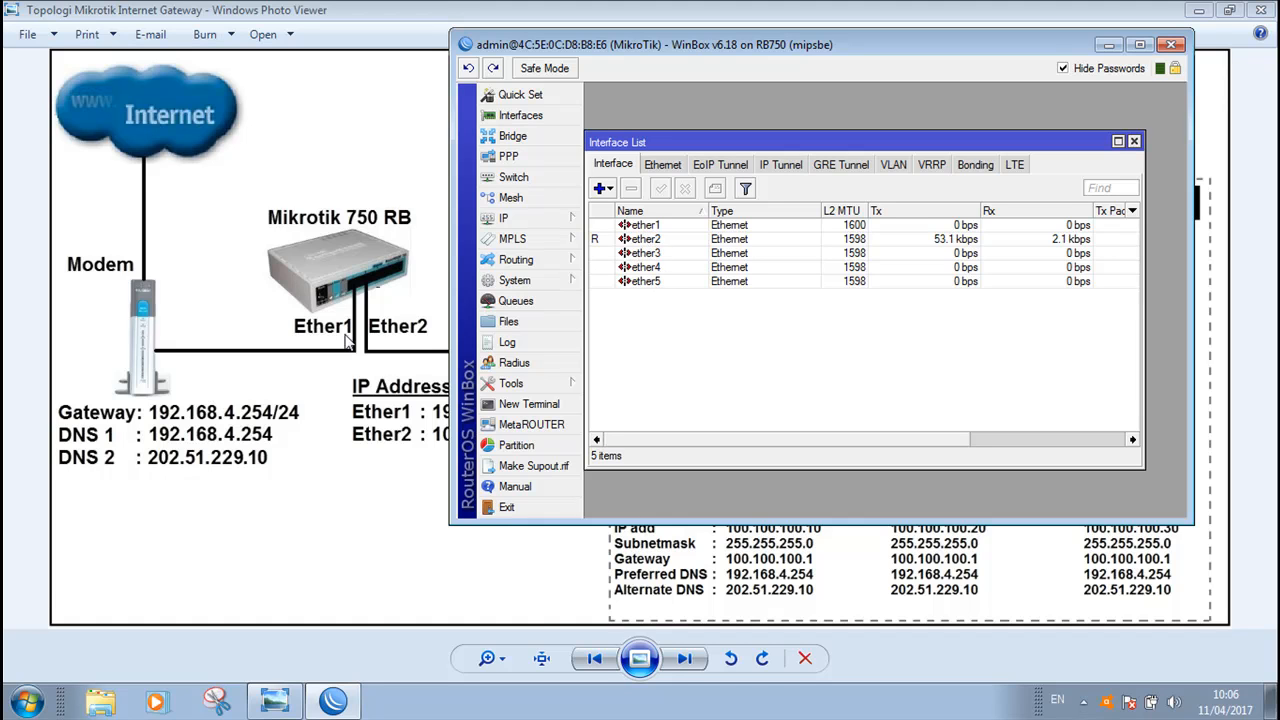
left_click(648, 228)
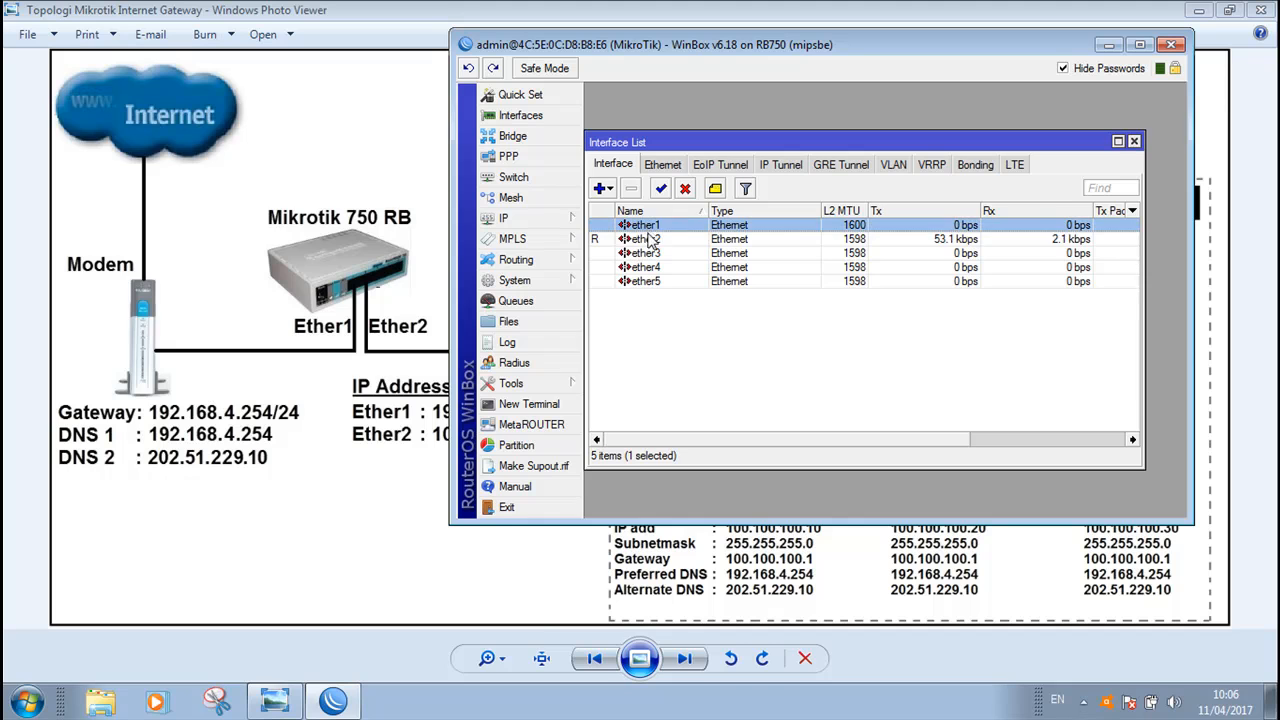
left_click(645, 242)
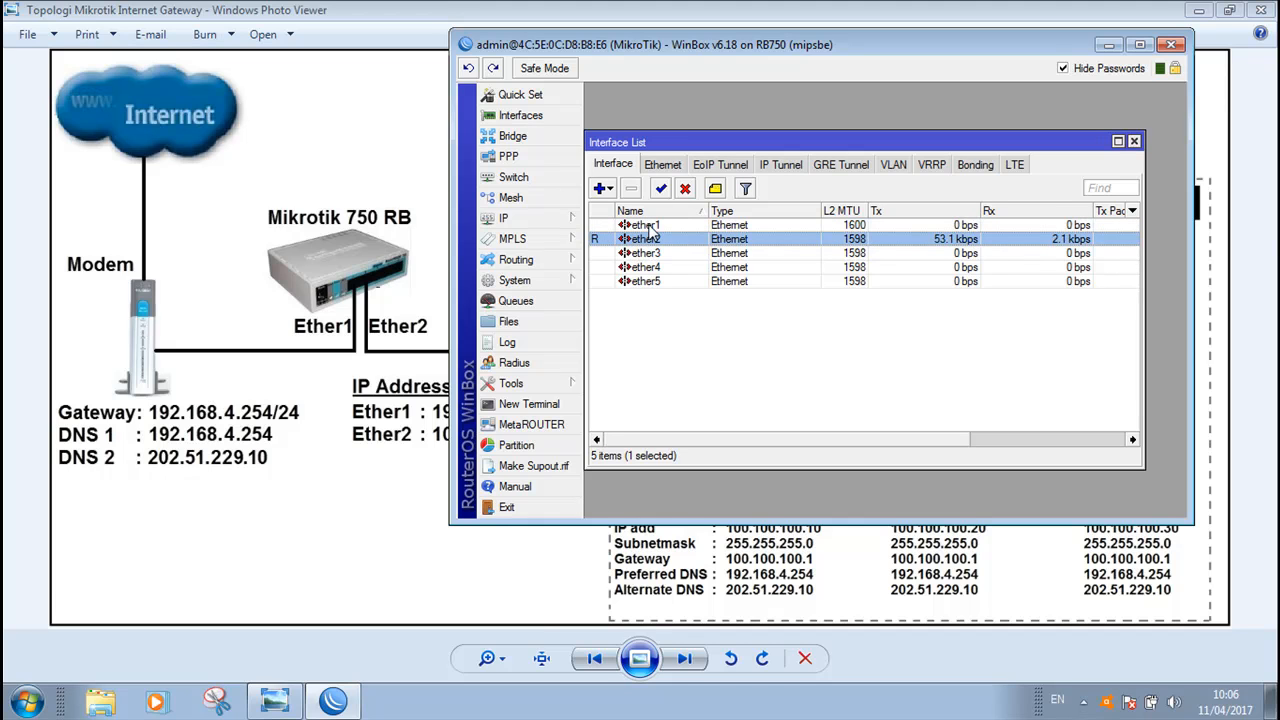
left_click(650, 228)
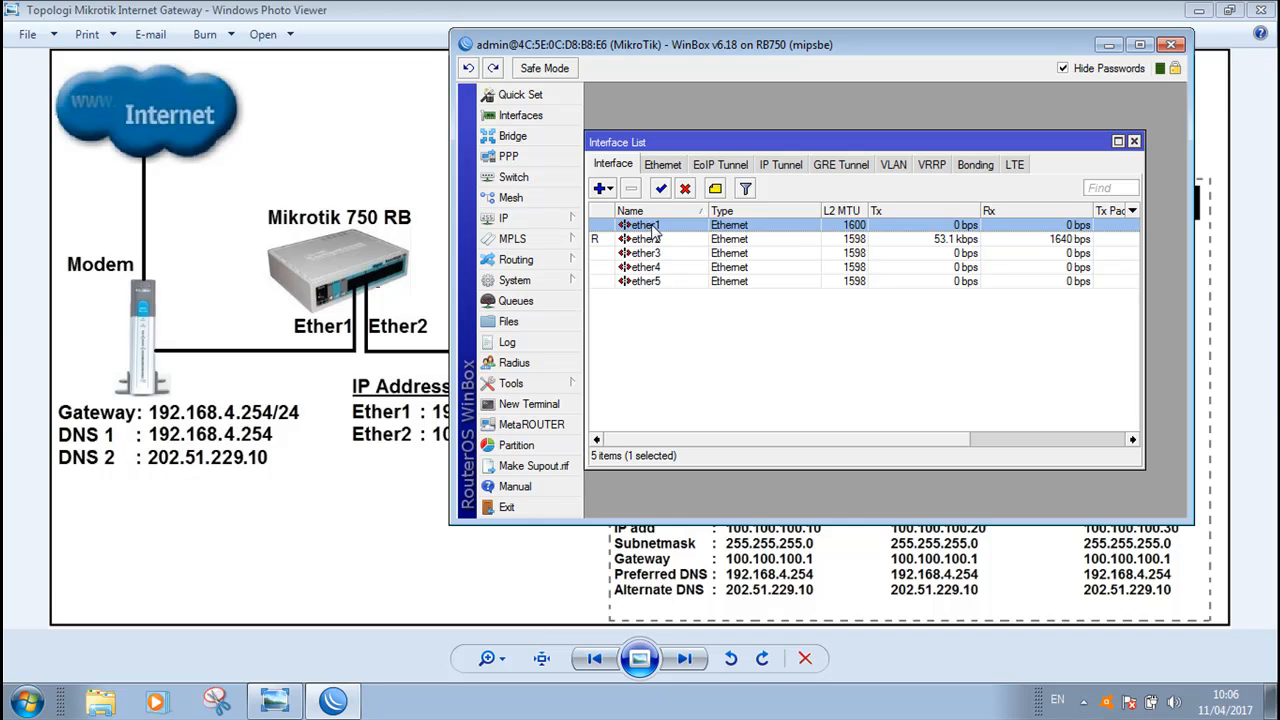
Rename interface ether1 to ether1-inter
double_click(652, 226)
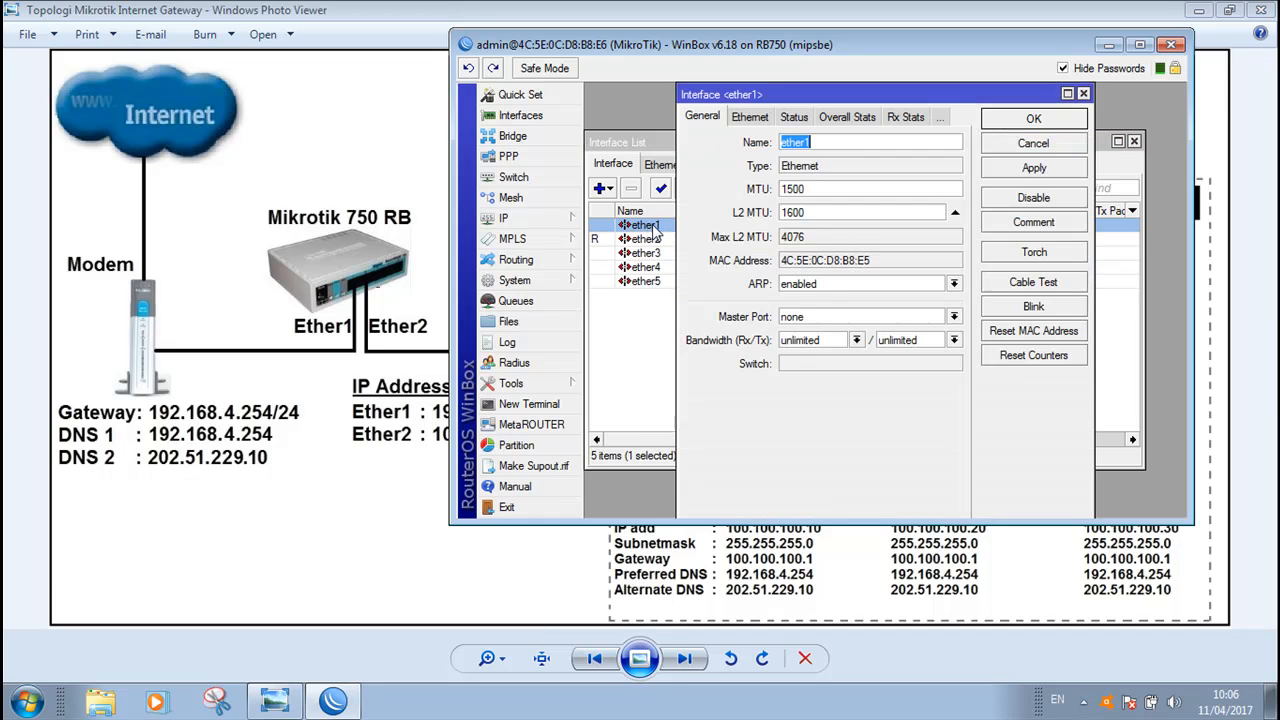
left_click(826, 143)
type("-INTER")
key("BackSpace")
key("BackSpace")
key("BackSpace")
key("BackSpace")
key("BackSpace")
type("inter")
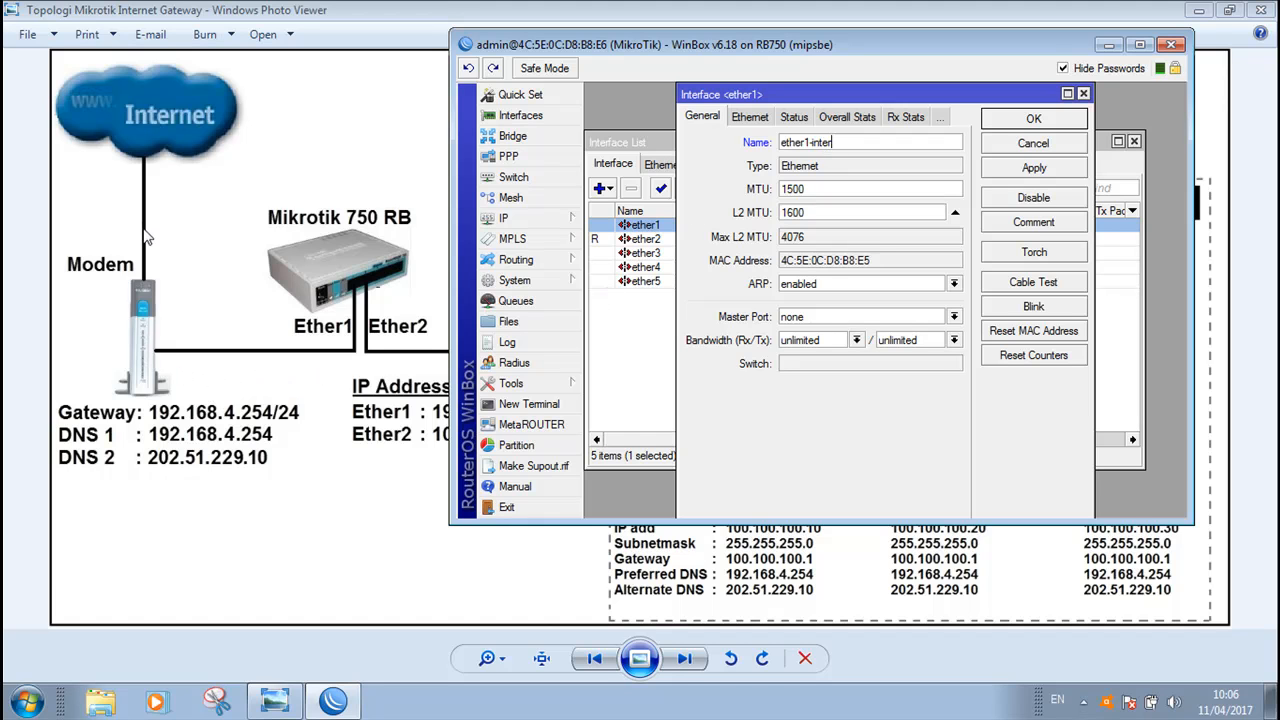
left_click(1032, 168)
left_click(1040, 120)
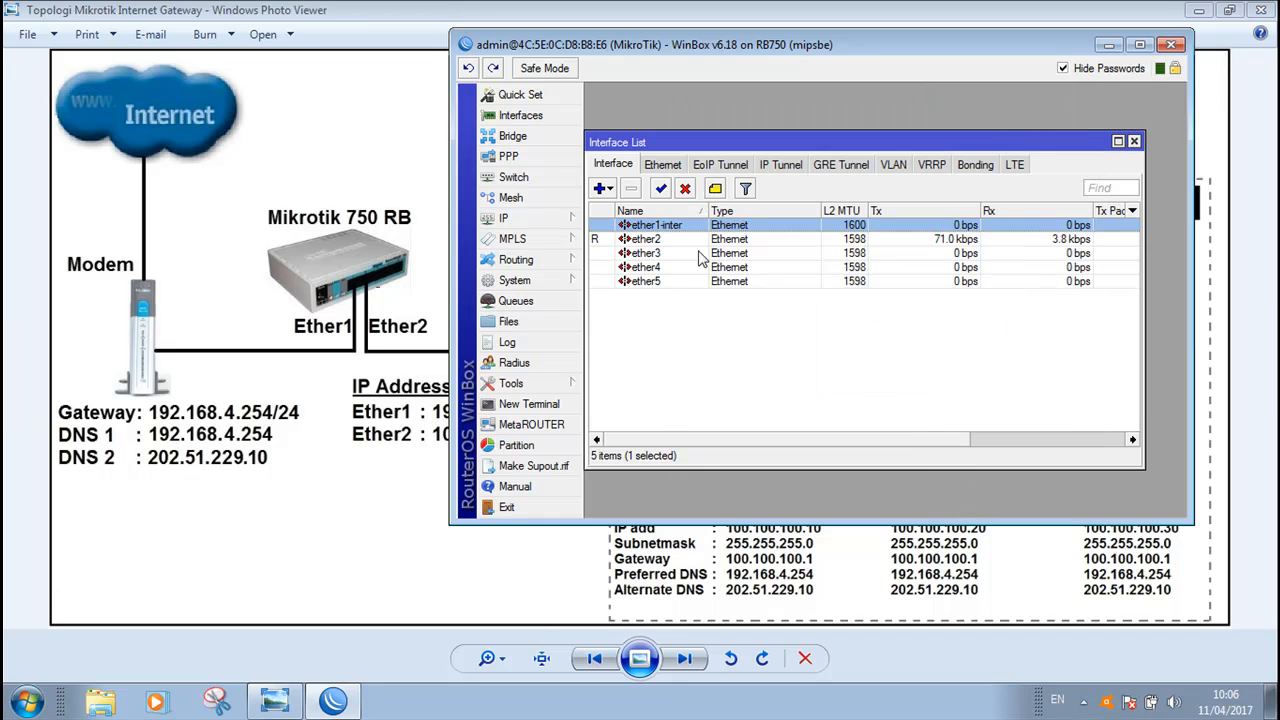
Rename interface ether2 to ether2-lokal
double_click(645, 240)
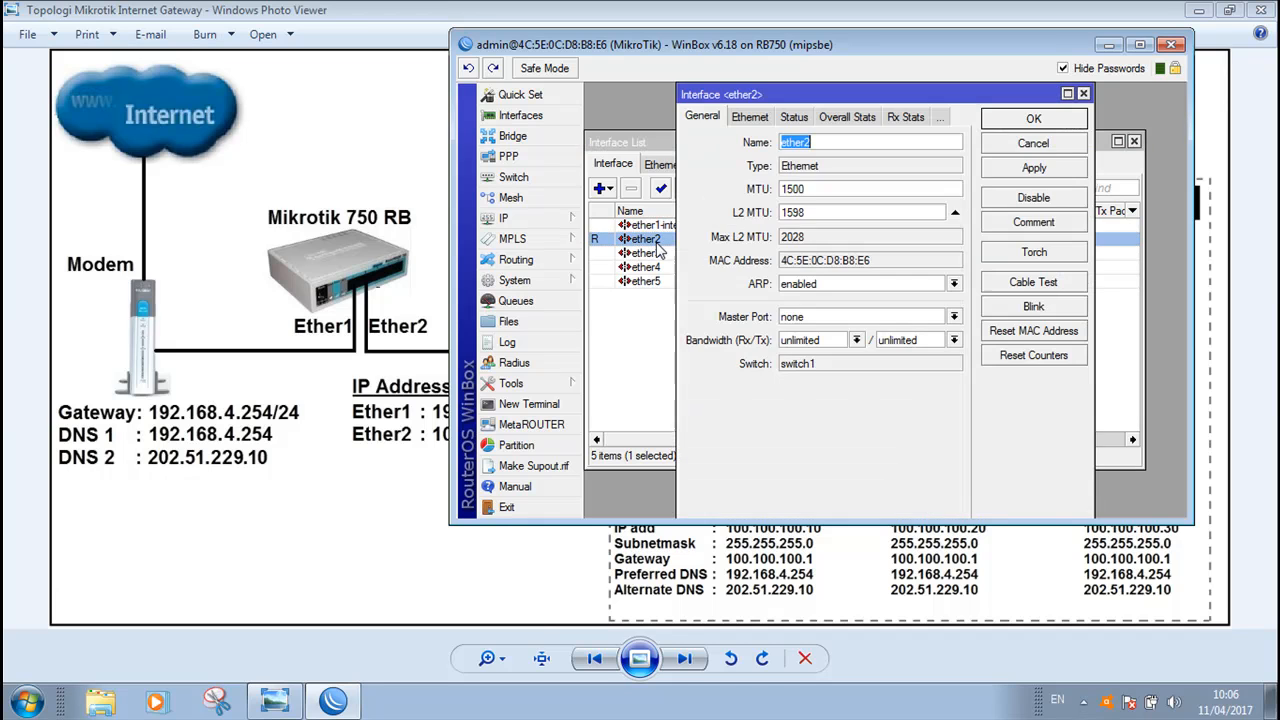
left_click(833, 143)
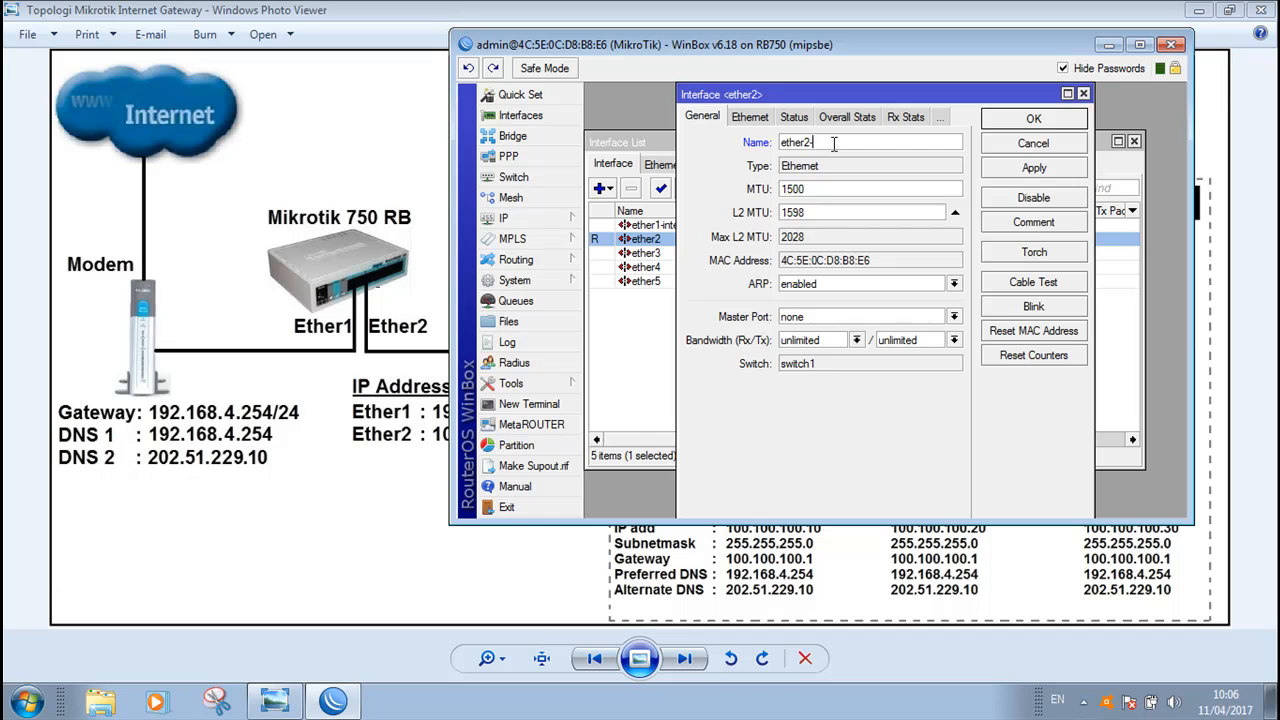
left_click_drag(872, 94, 945, 98)
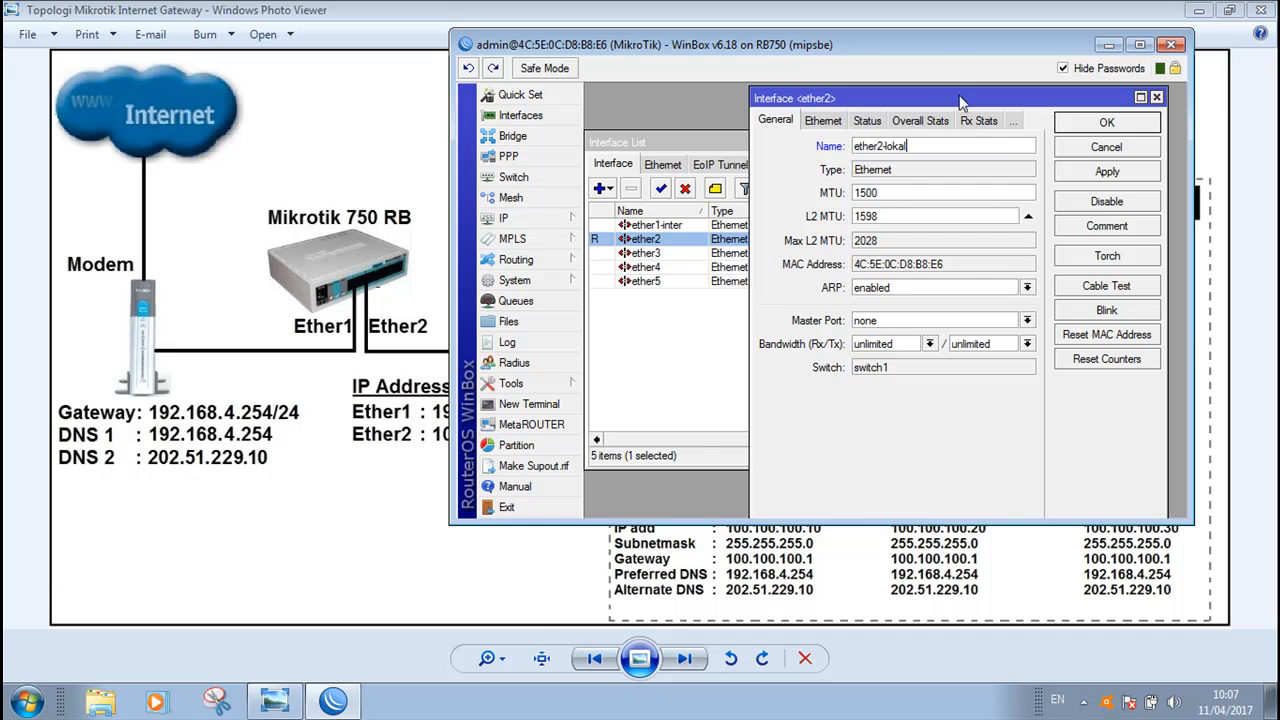
left_click_drag(960, 100, 926, 96)
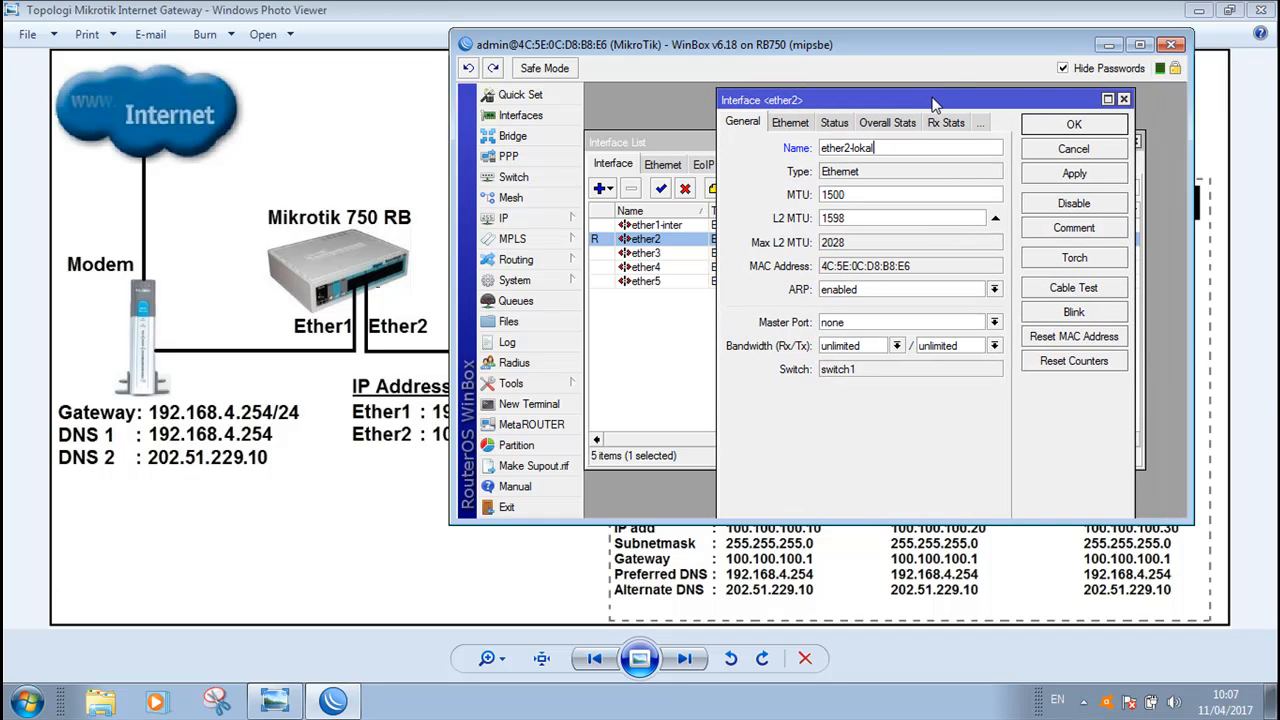
left_click(1078, 175)
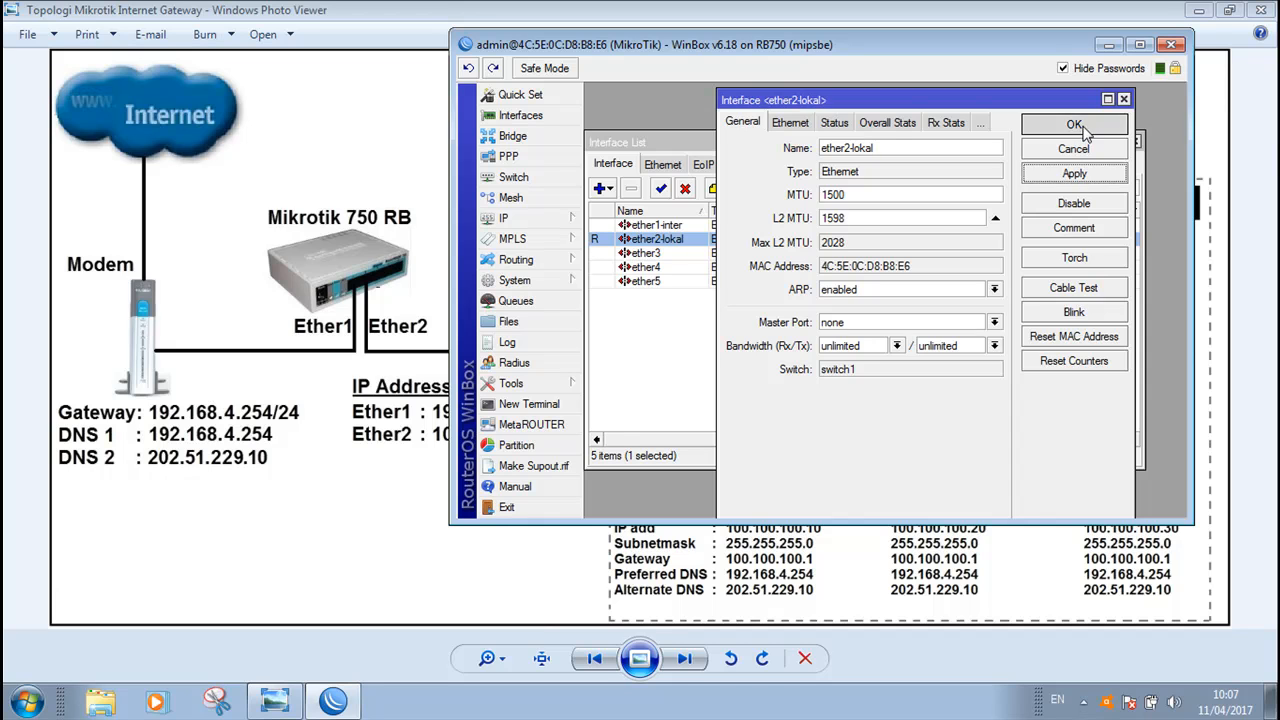
left_click(1084, 128)
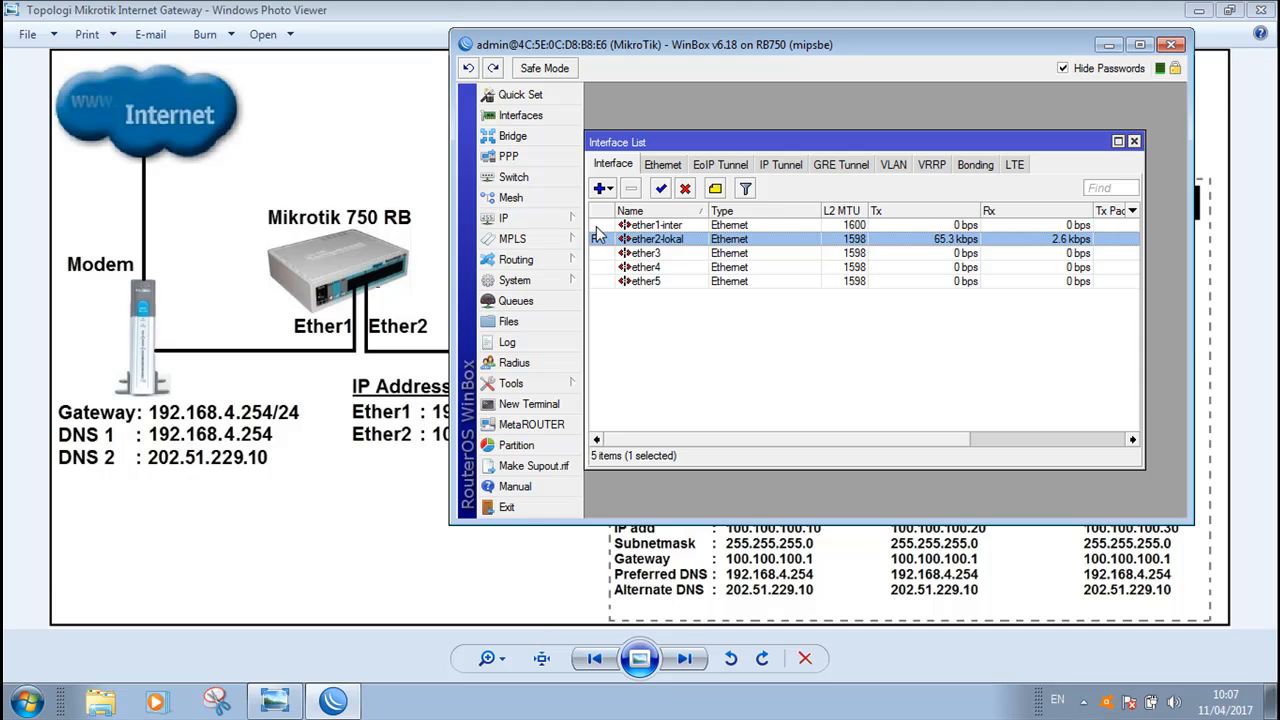
Close the interface list and open the IP address list
left_click(1134, 141)
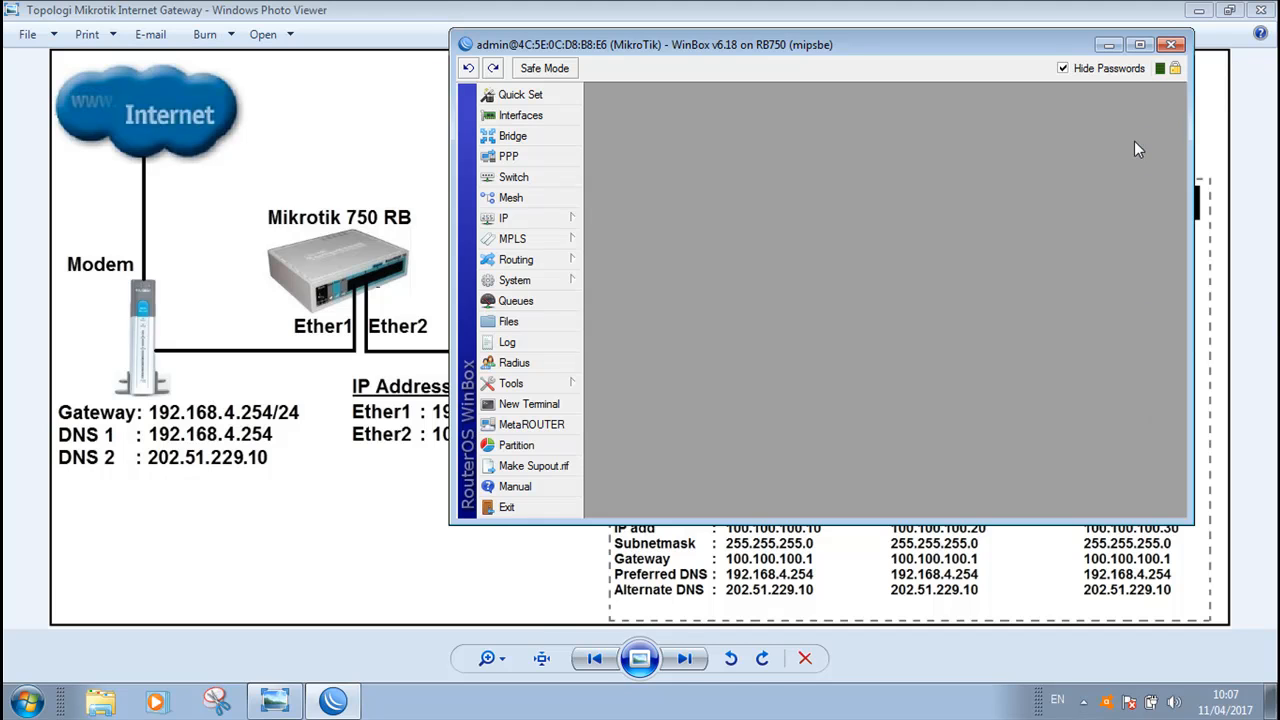
left_click_drag(697, 523, 690, 606)
left_click_drag(450, 448, 283, 400)
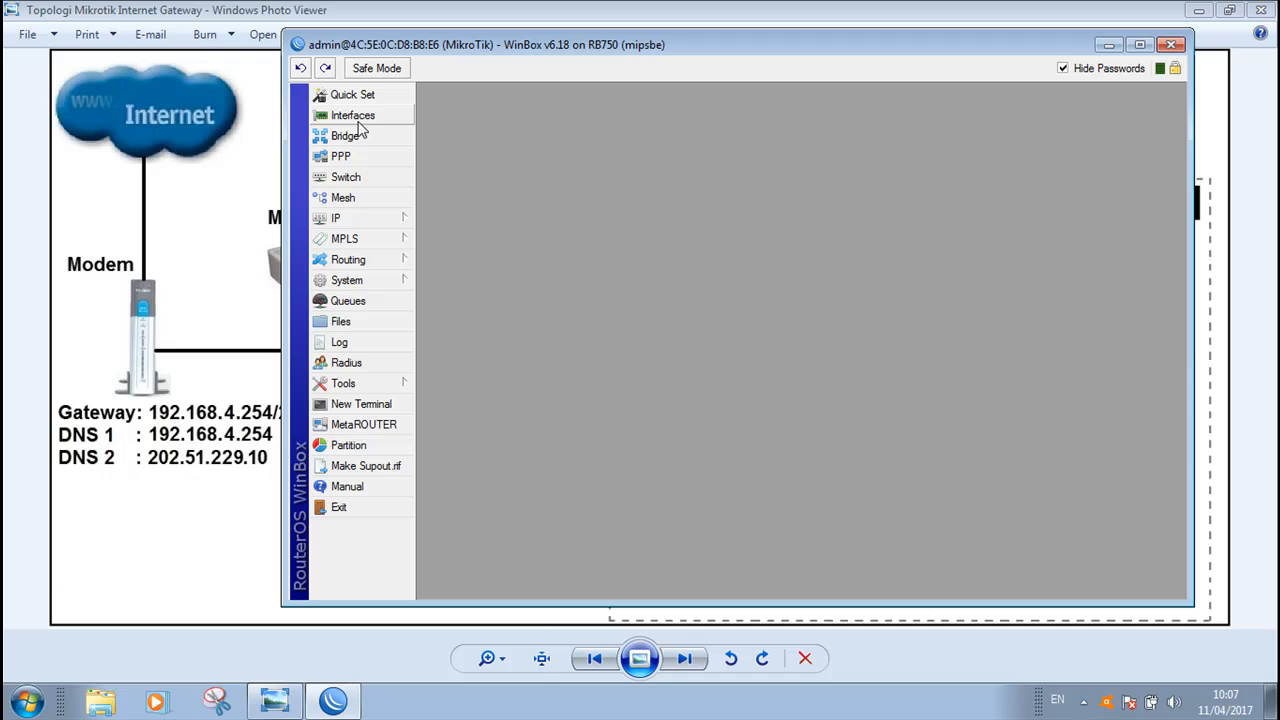
left_click(353, 222)
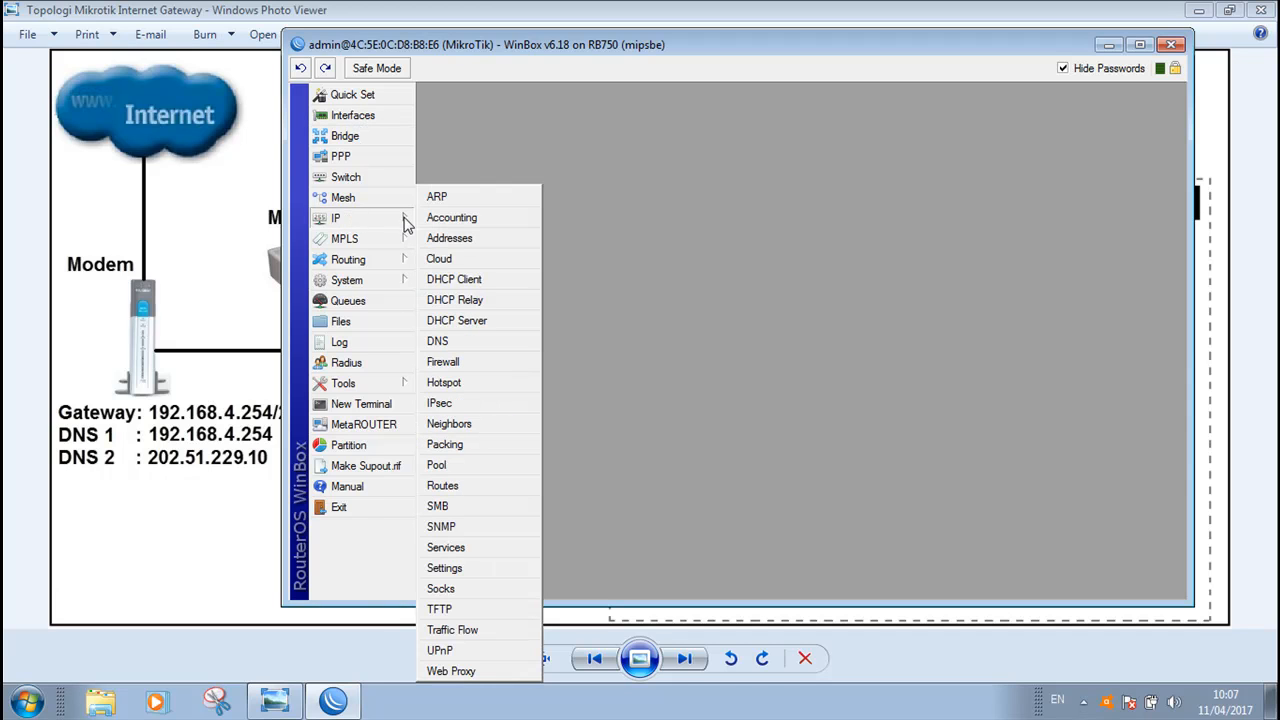
left_click(476, 238)
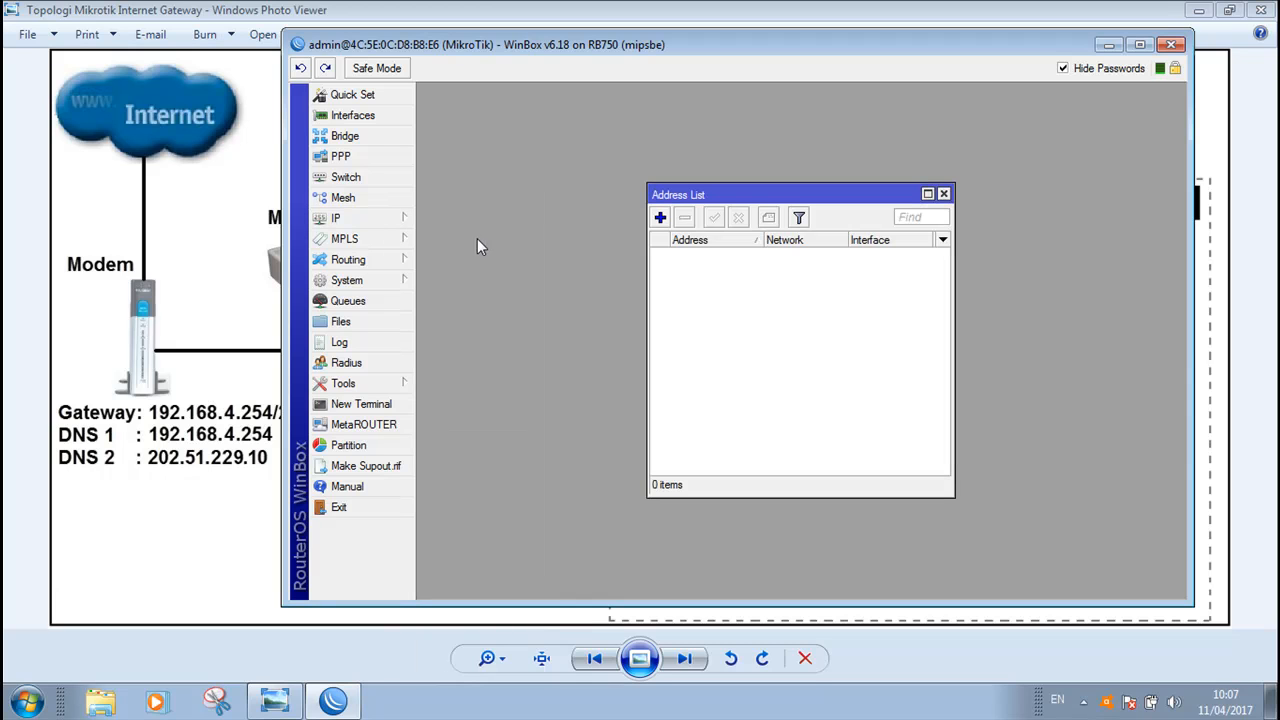
Add IP address 192.168.4.2/24 on interface ether1-inter
left_click(660, 219)
left_click_drag(719, 38, 901, 32)
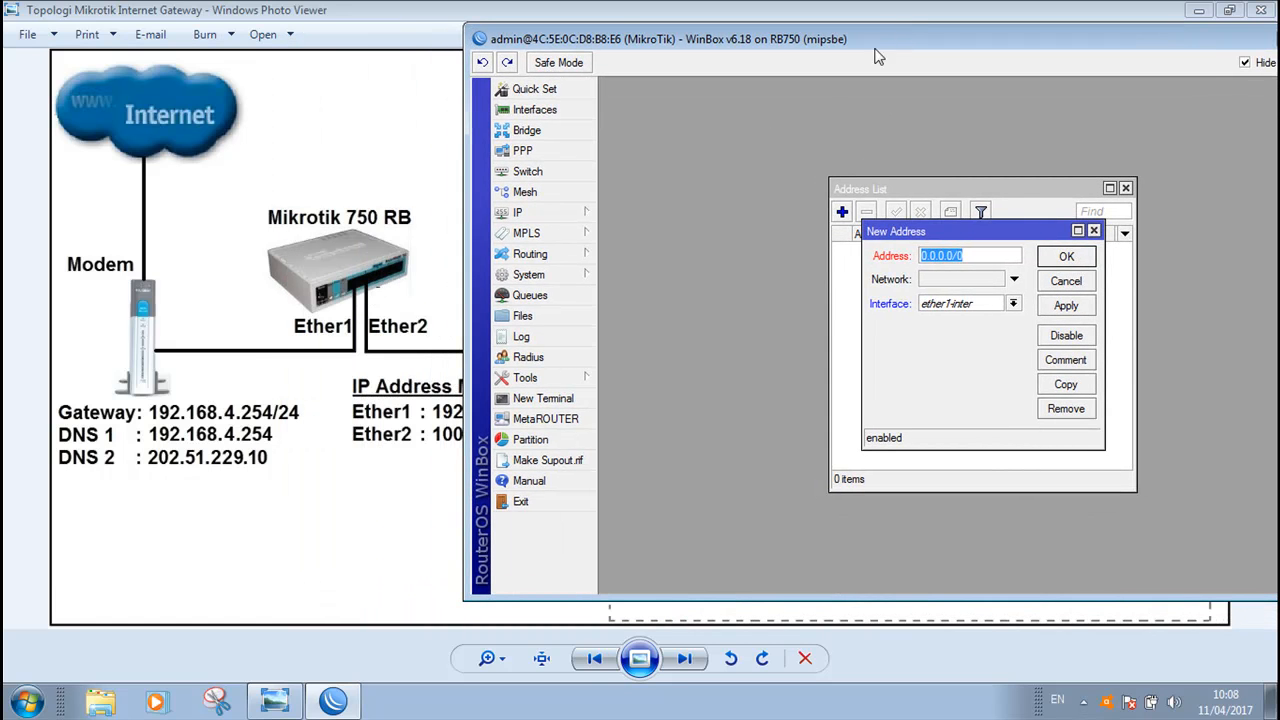
left_click_drag(468, 102, 620, 102)
left_click_drag(1097, 187, 866, 185)
left_click_drag(1120, 229, 860, 257)
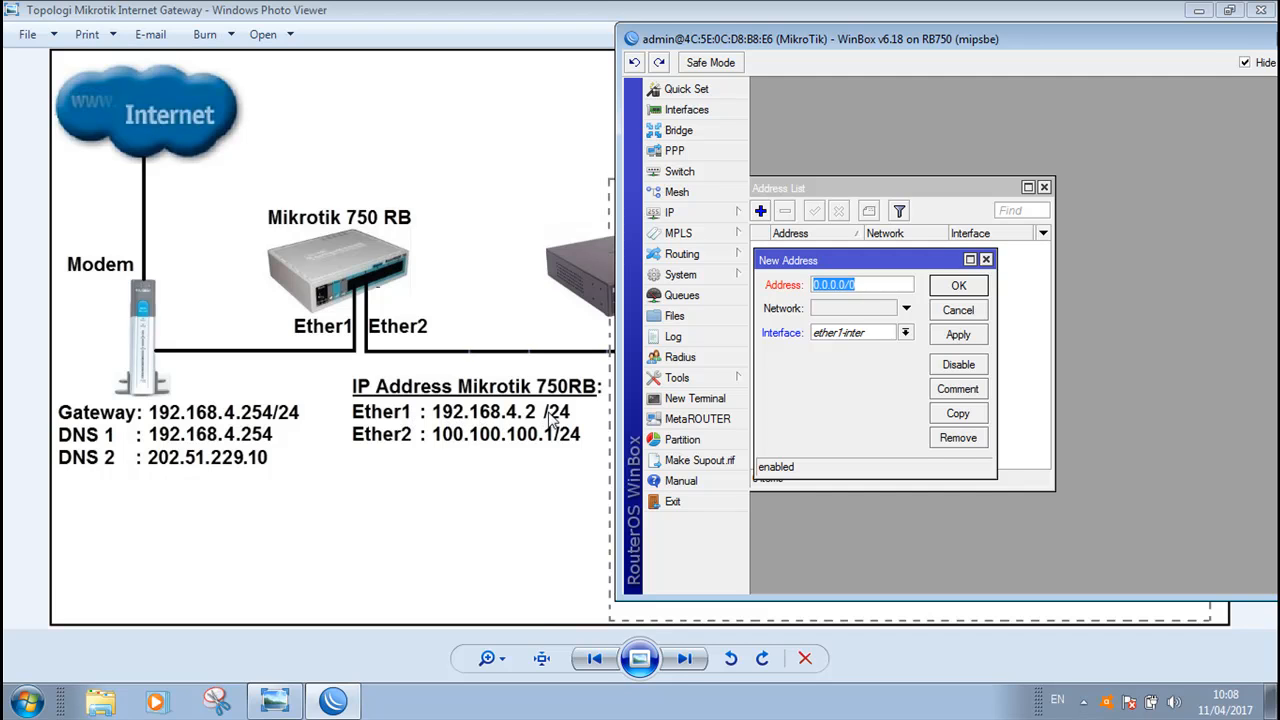
type("192.168.4.2")
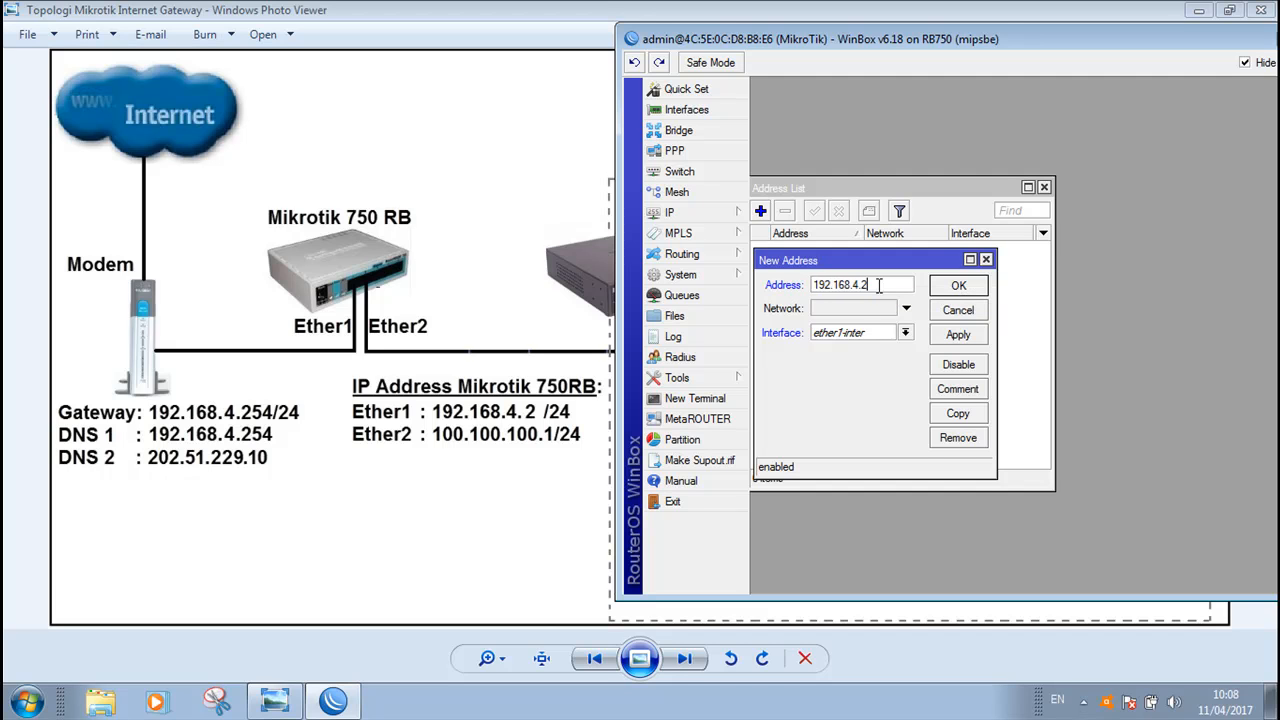
type("/24")
left_click(905, 333)
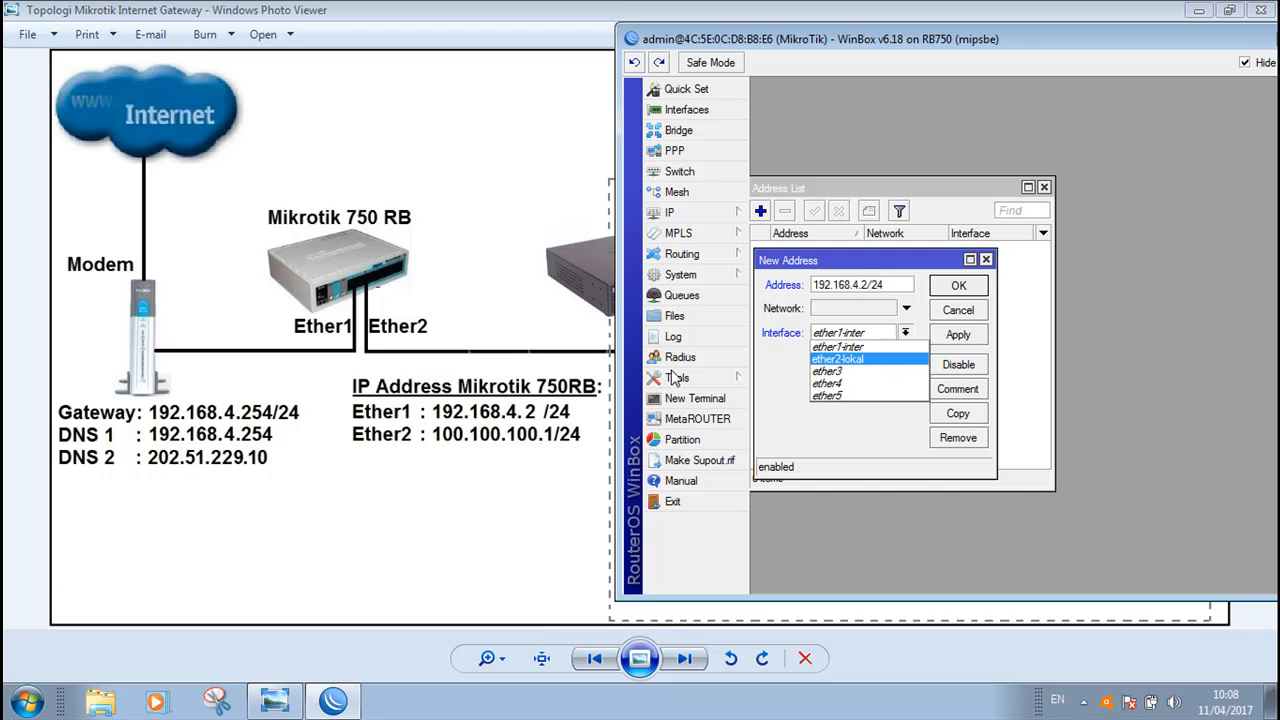
left_click(848, 352)
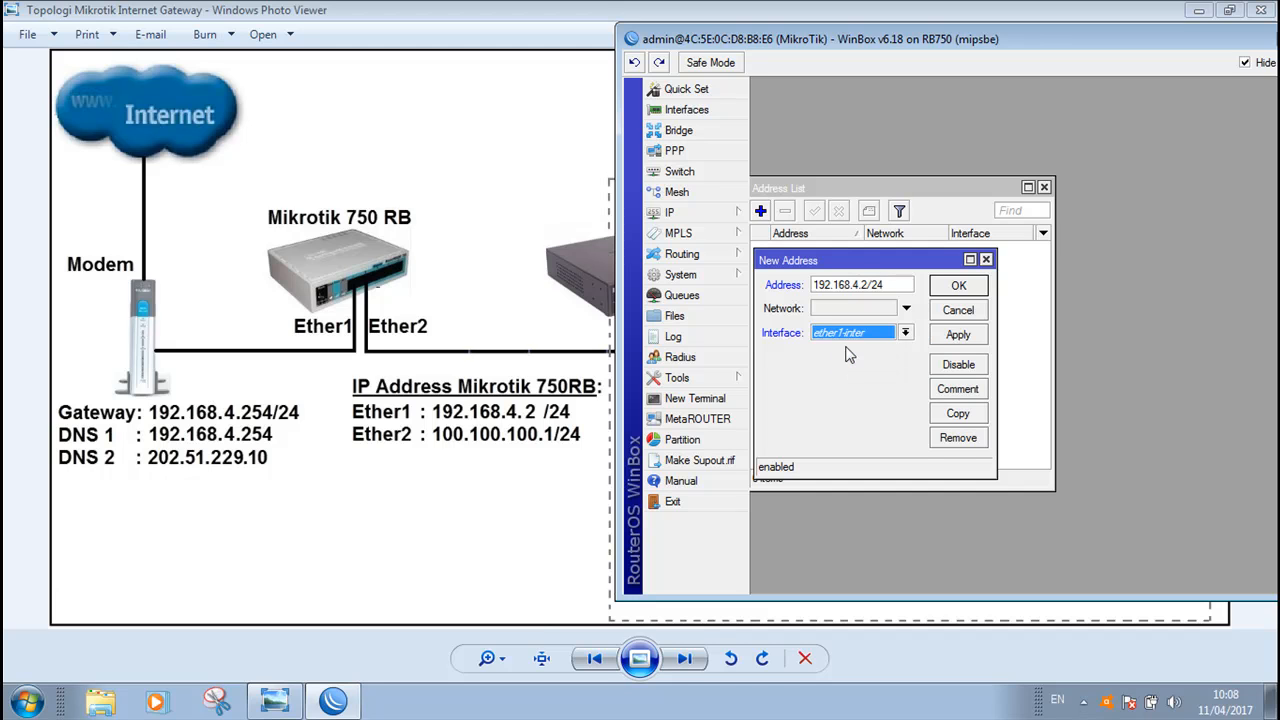
left_click(958, 338)
left_click(959, 285)
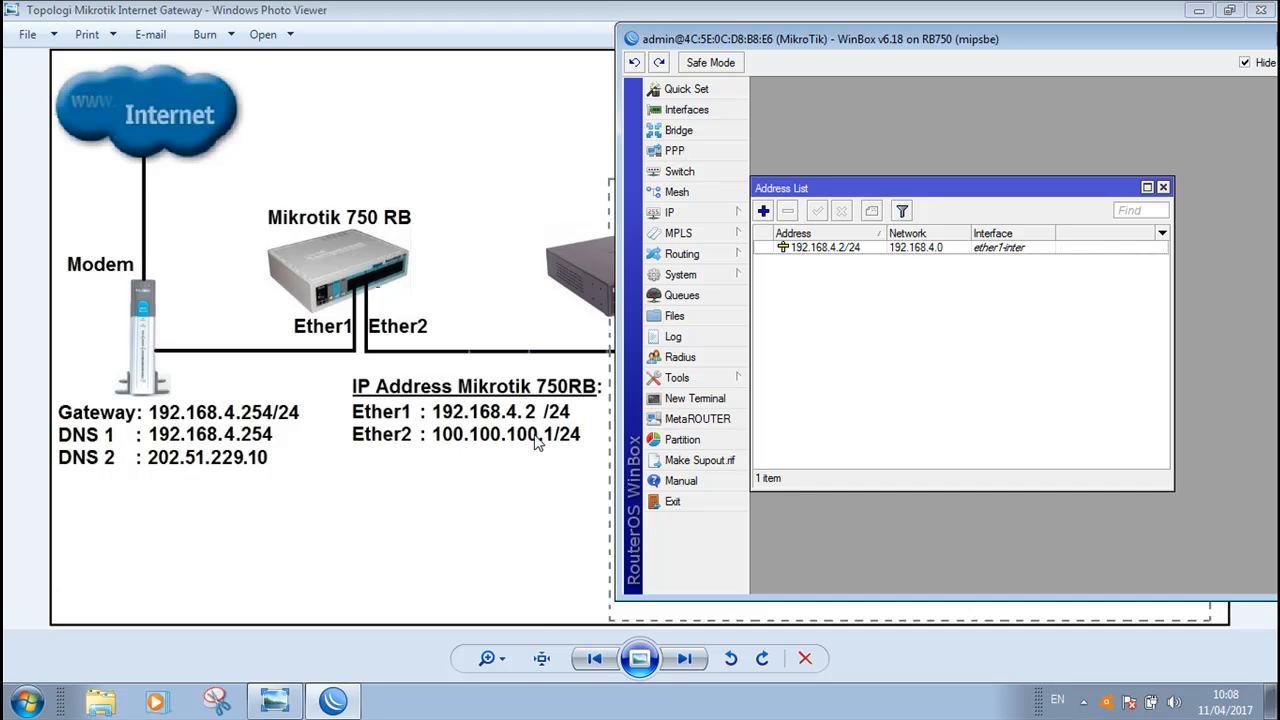
Add IP address 100.100.100.1/24 on interface ether2-lokal and apply it
left_click(763, 210)
type("100.100.100")
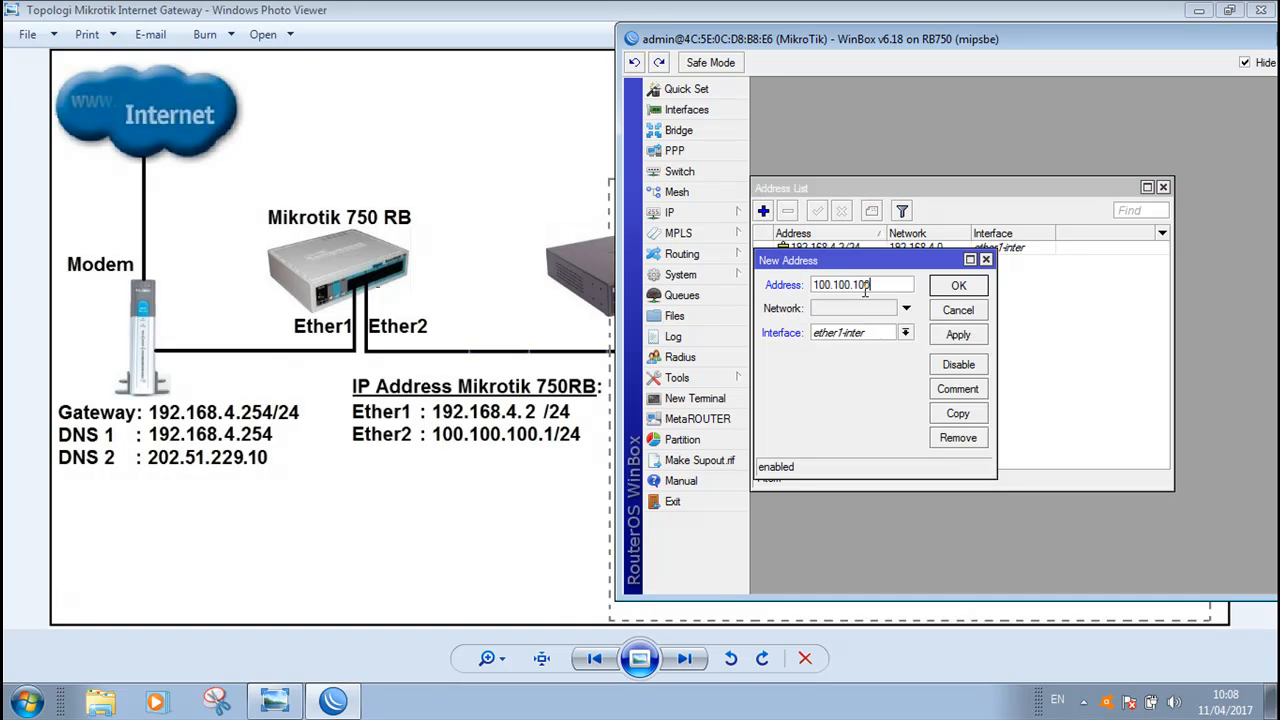
type(".1/24")
left_click(906, 334)
left_click(866, 366)
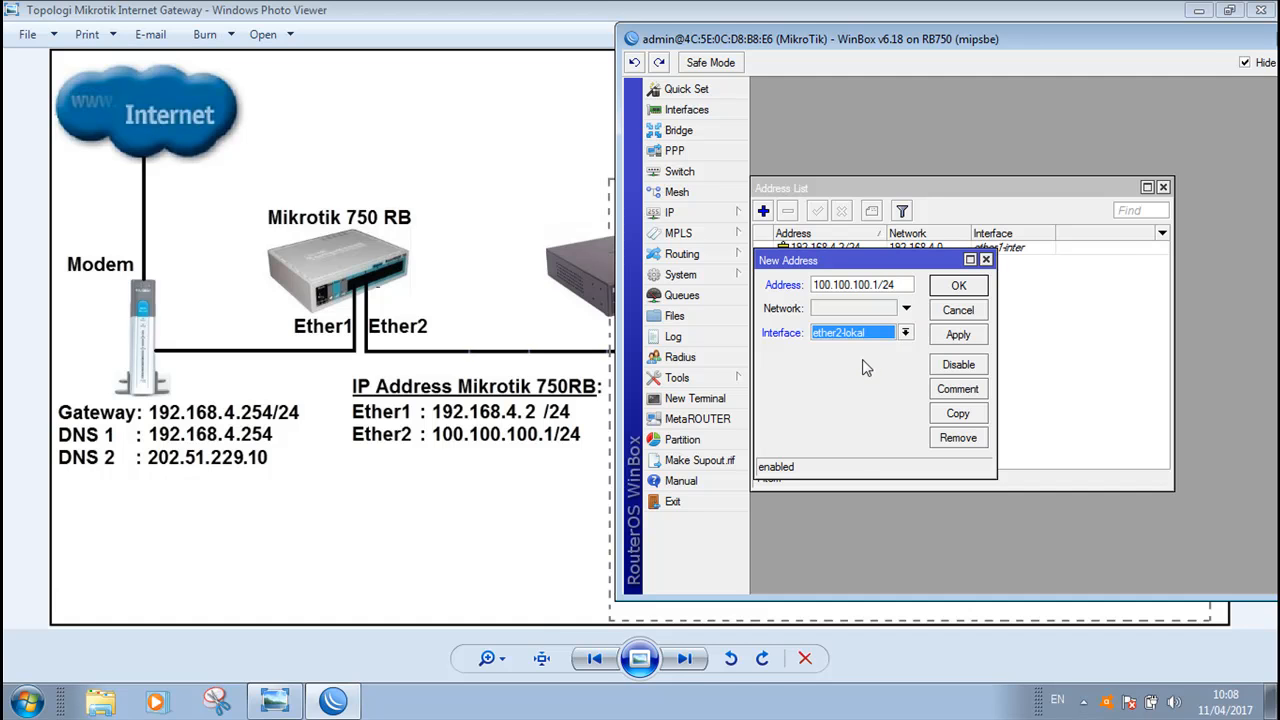
left_click(958, 335)
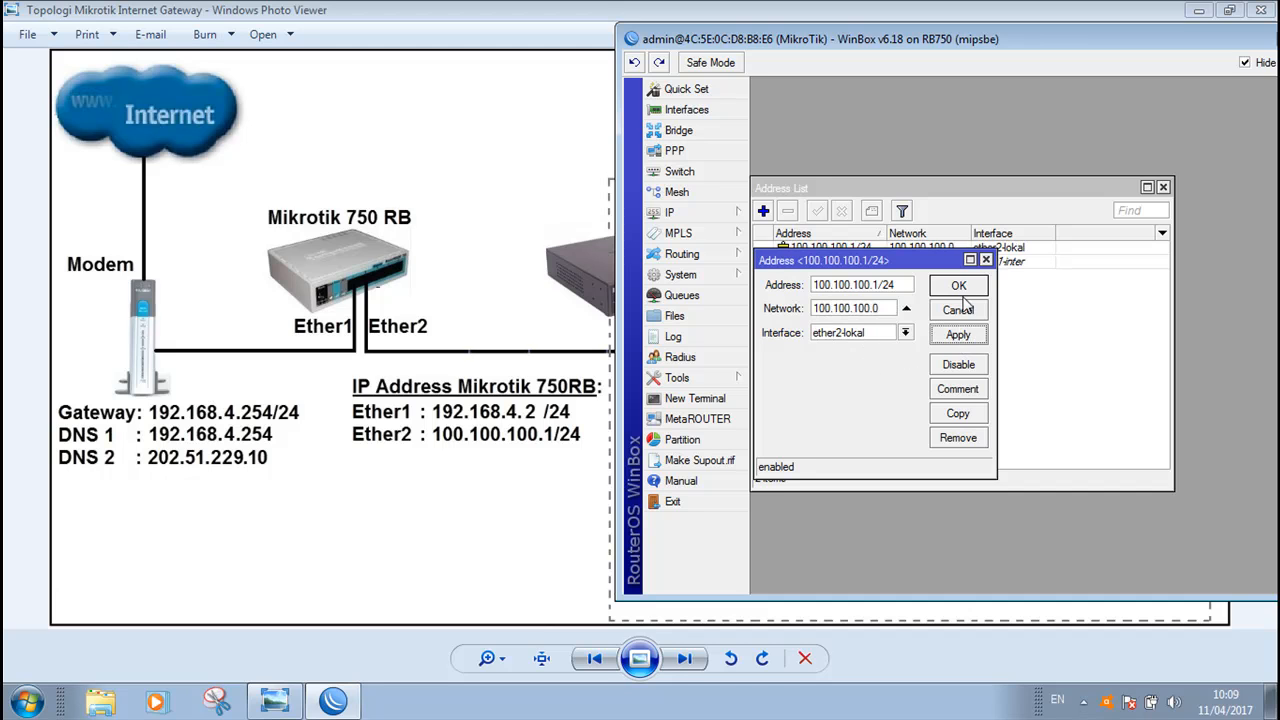
Confirm the new address and close the IP address list
left_click(962, 288)
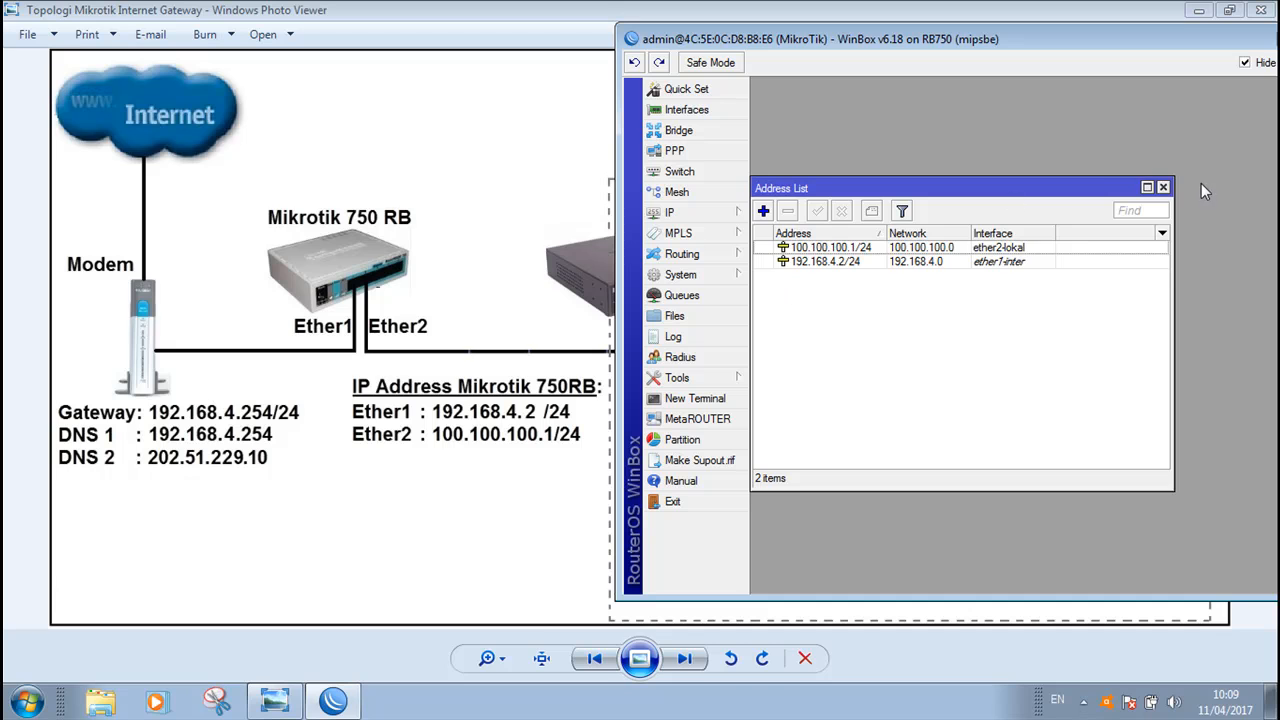
left_click(1163, 189)
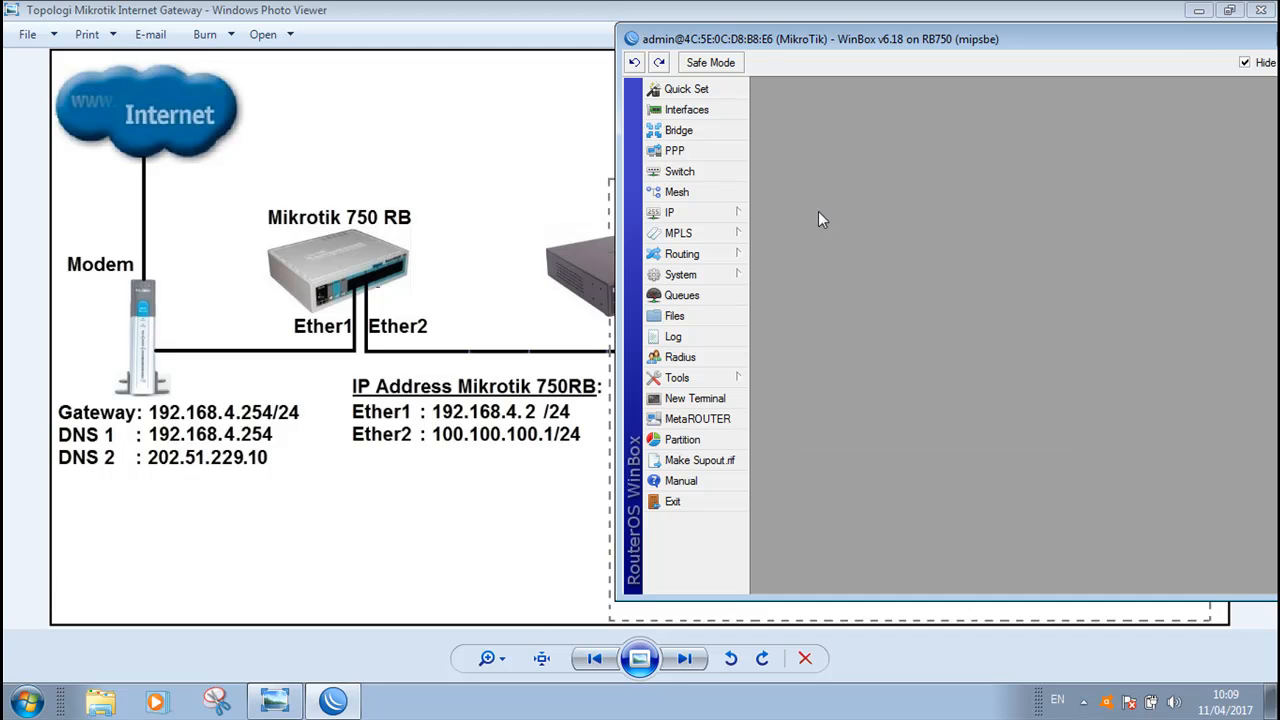
left_click(705, 222)
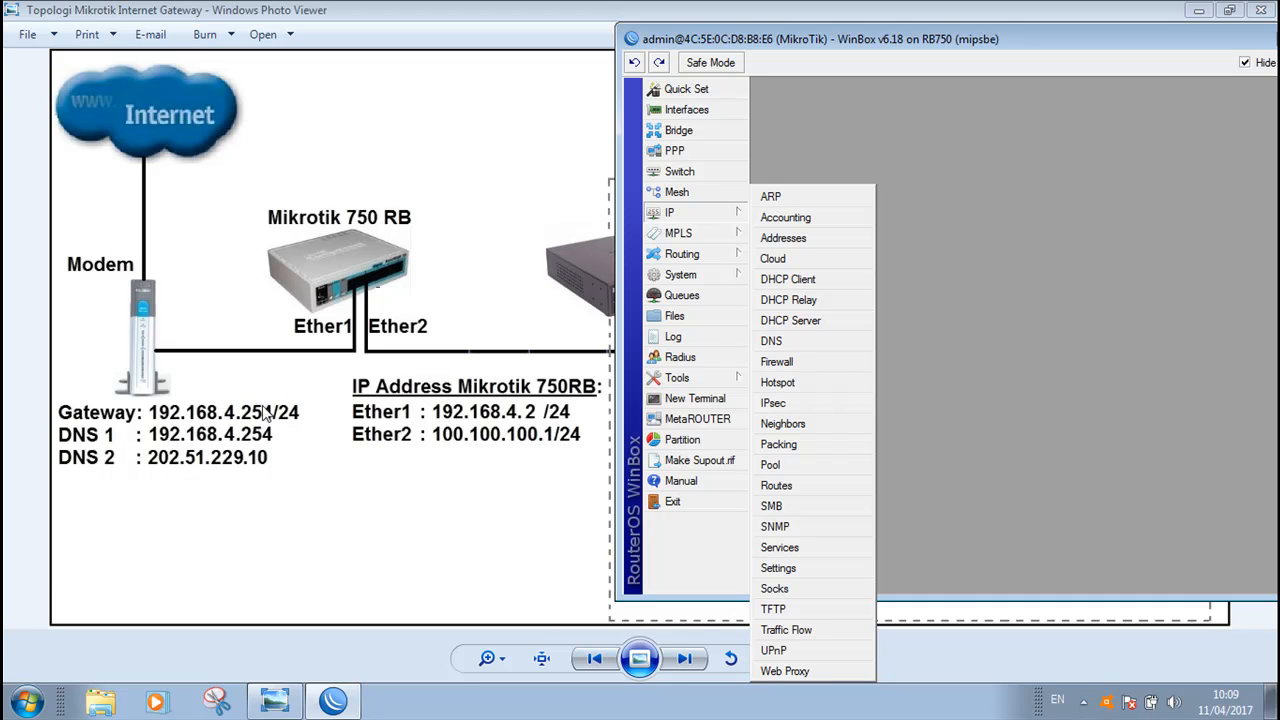
left_click(695, 275)
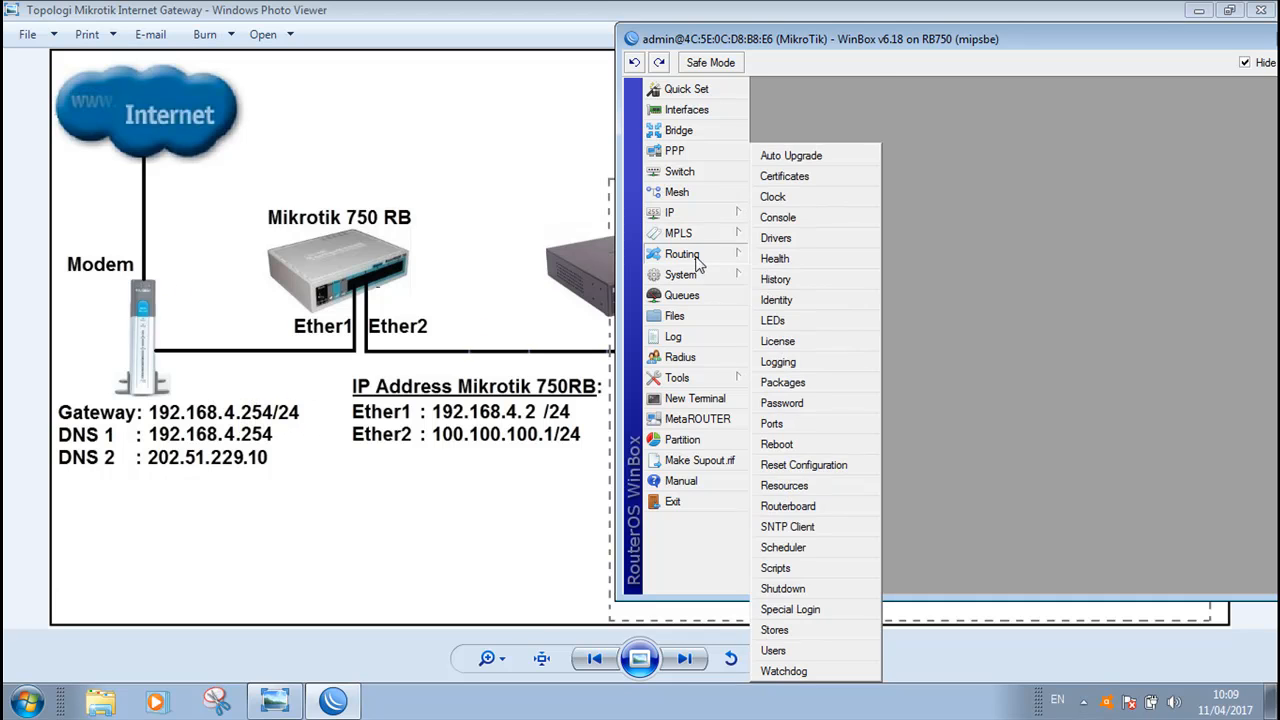
left_click(690, 214)
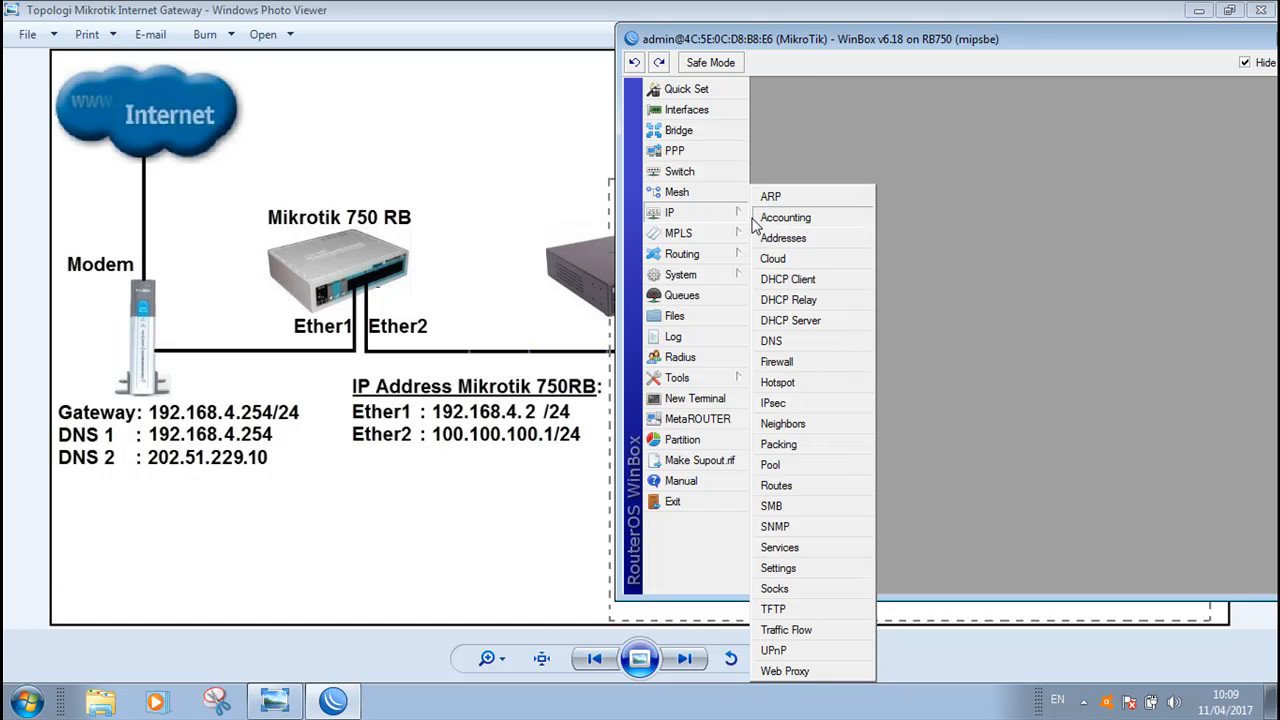
Add a default route with destination 0.0.0.0/0 and gateway 192.168.4.254
left_click(777, 486)
left_click_drag(881, 47, 720, 46)
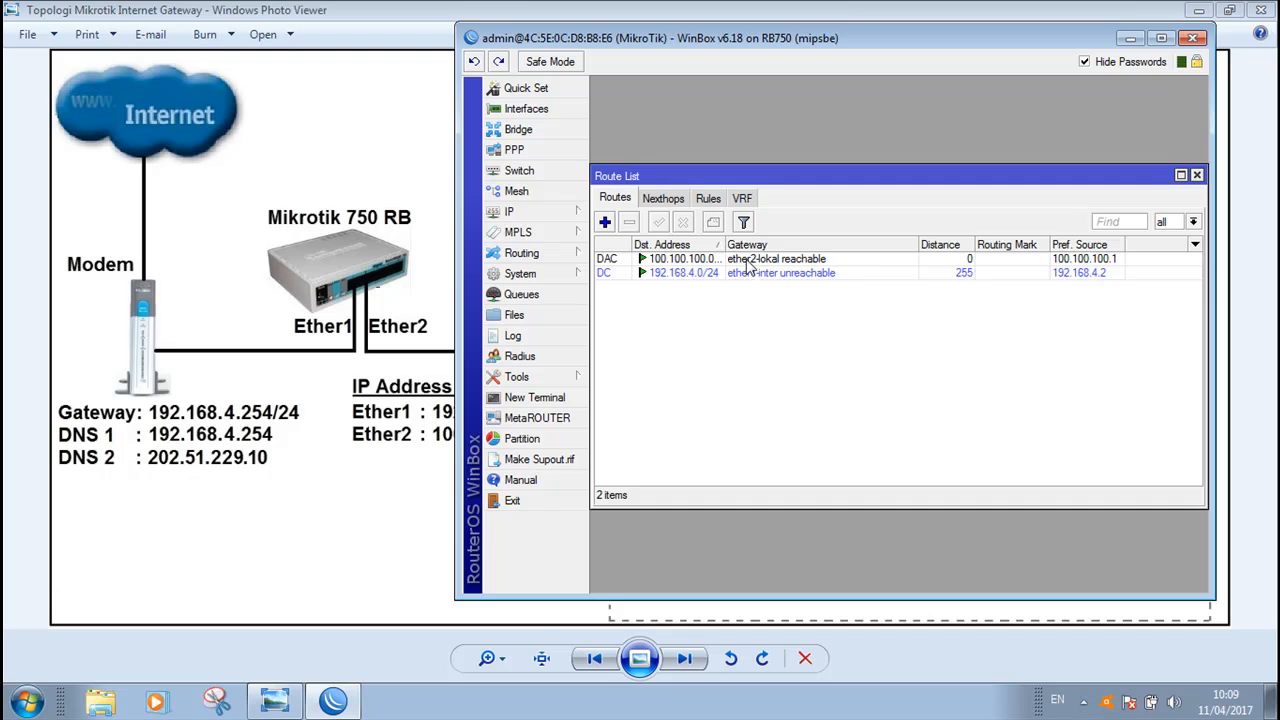
left_click(604, 224)
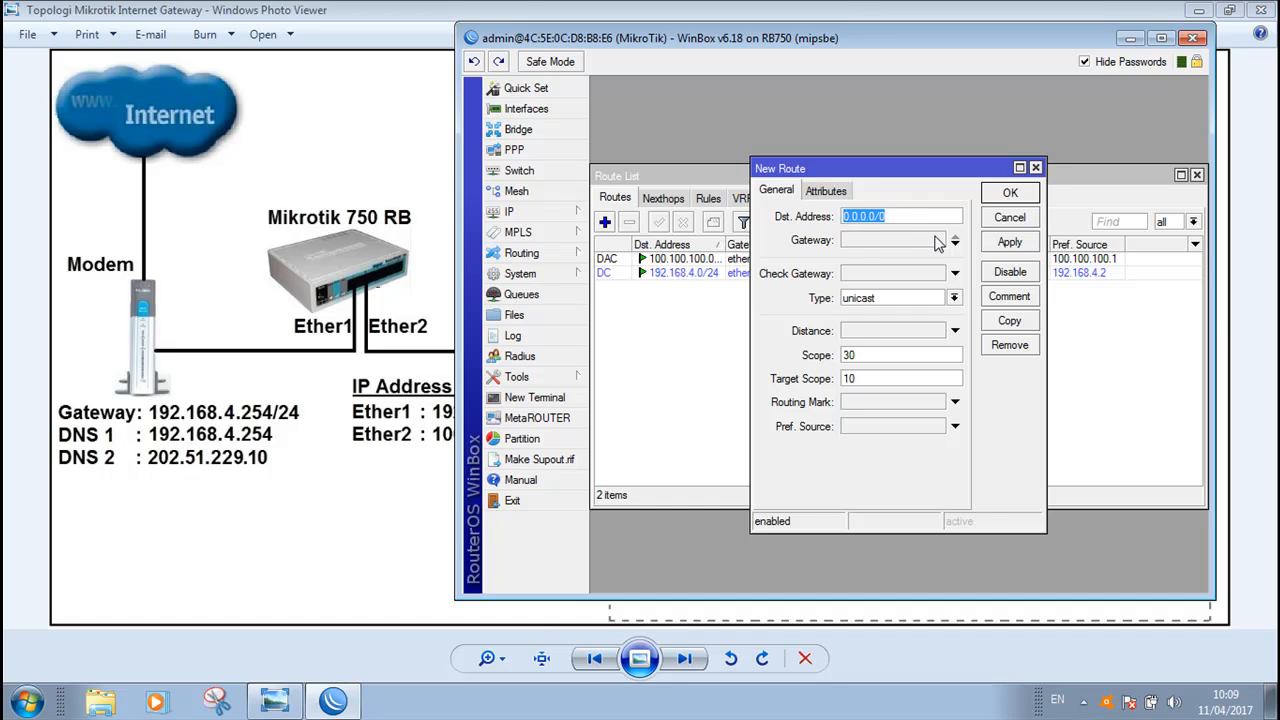
left_click(879, 240)
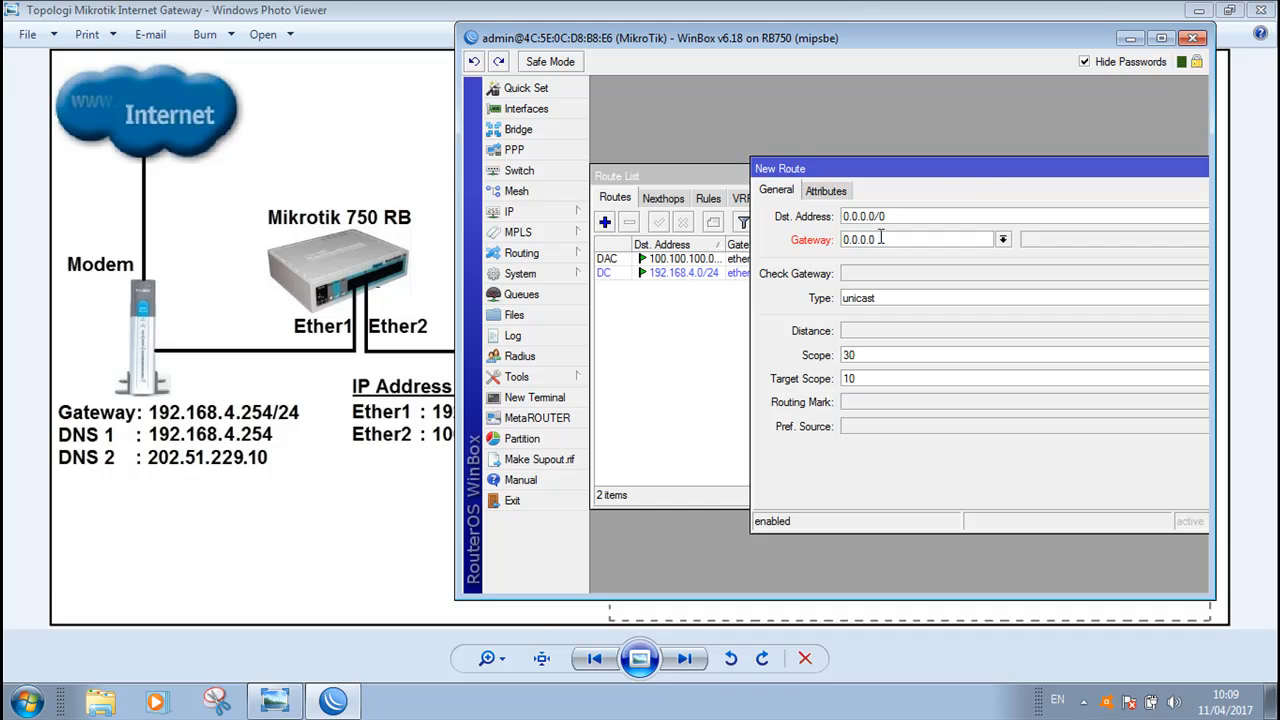
left_click_drag(980, 178, 730, 178)
left_click_drag(630, 241, 583, 243)
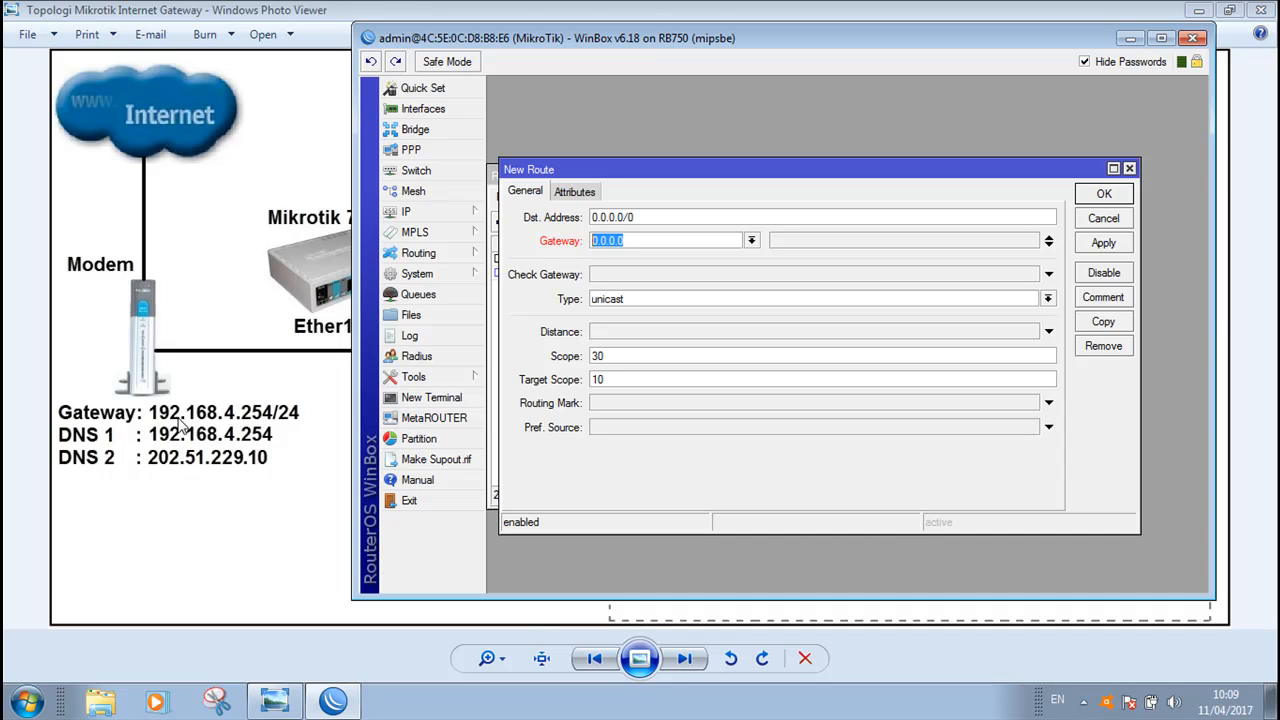
type("192.168.4.254")
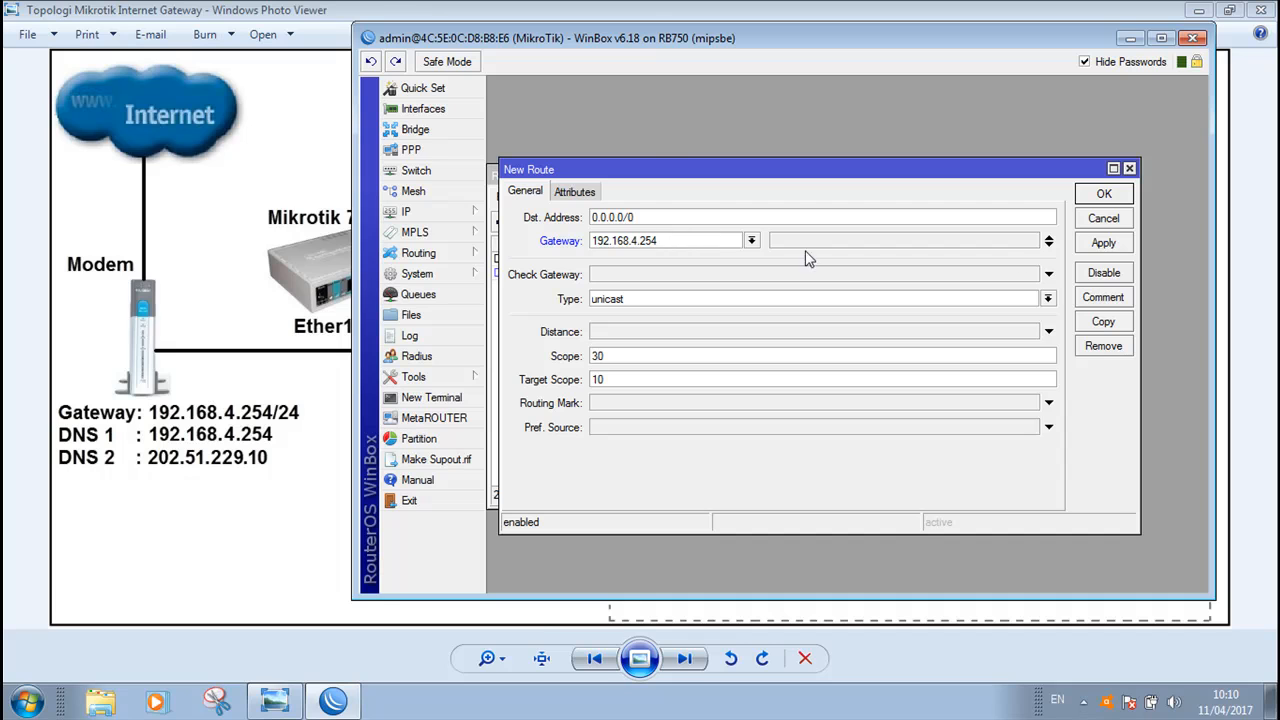
left_click(1104, 243)
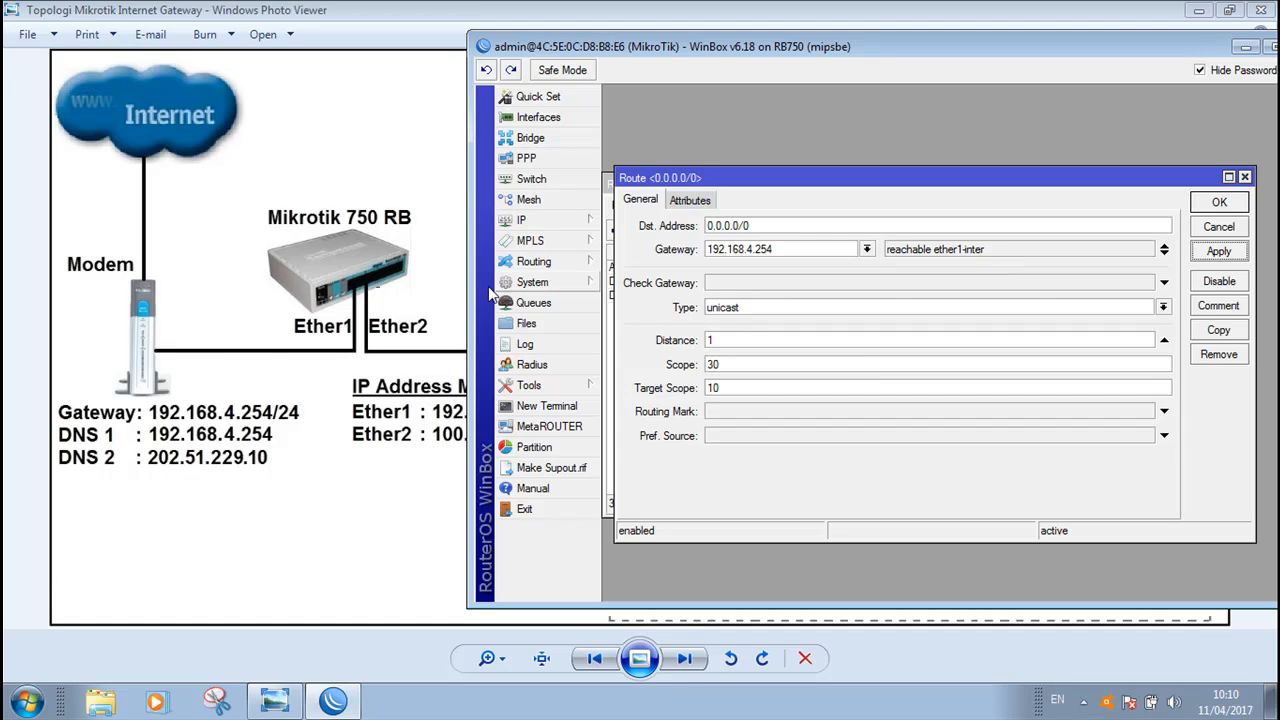
left_click(1219, 202)
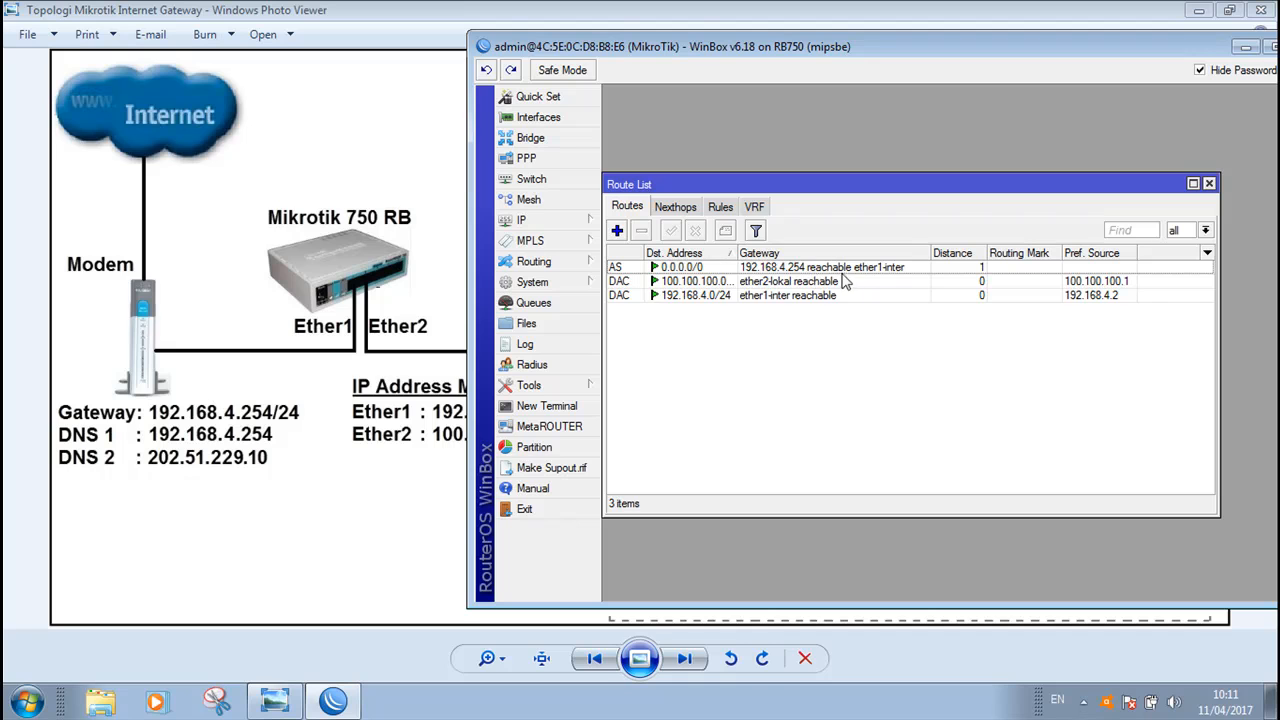
Close the route list, open DNS settings and set the first server to 192.168.4.254
left_click(1209, 185)
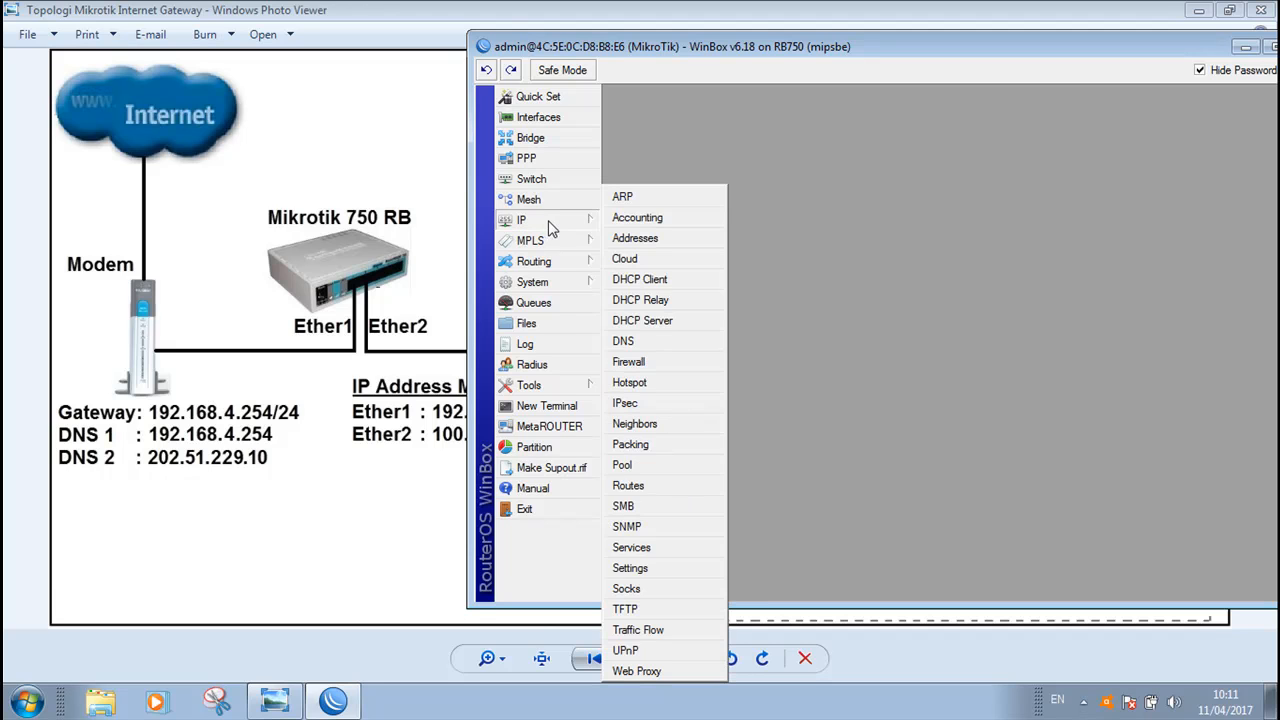
mouse_move(555, 240)
left_click(632, 341)
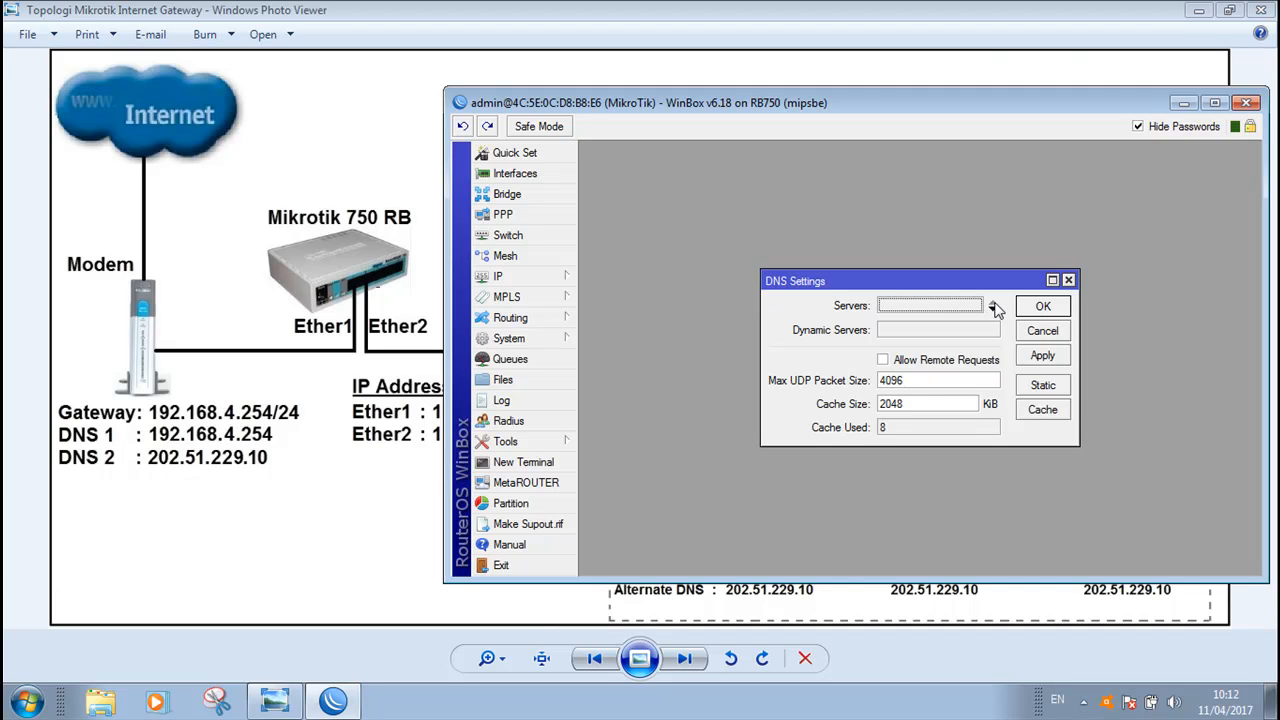
left_click(925, 312)
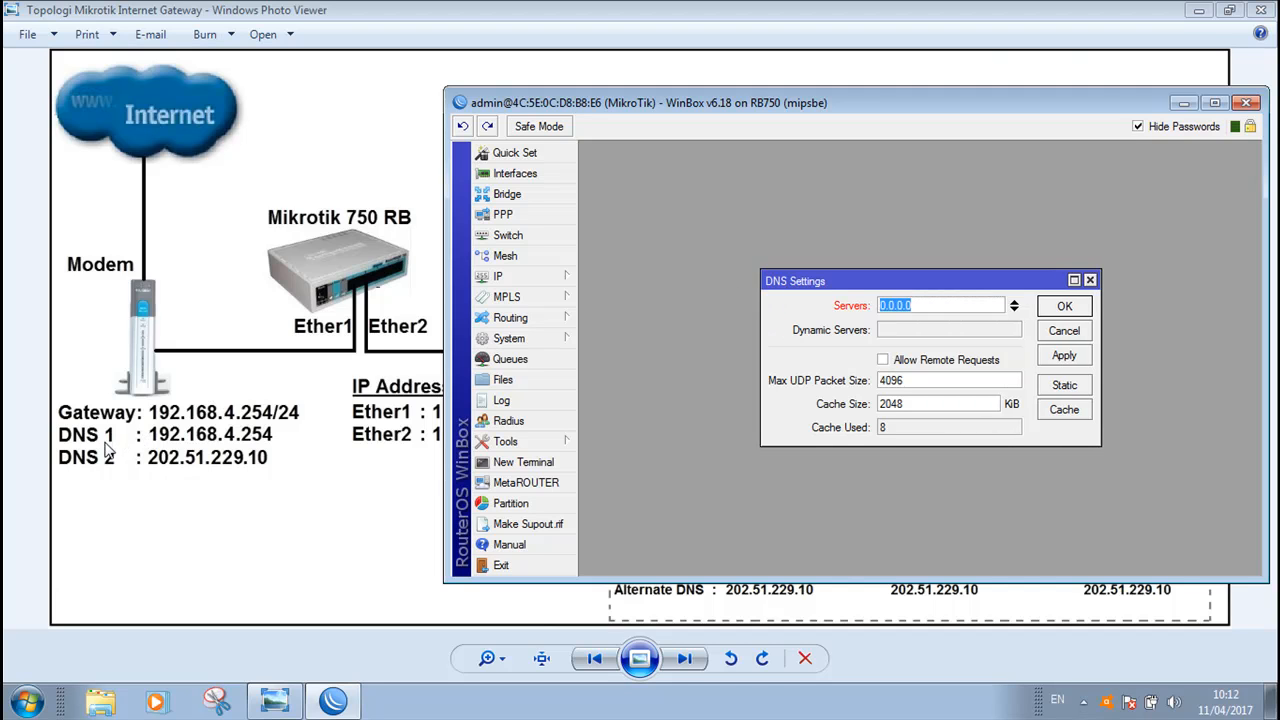
type("192.168.4.254")
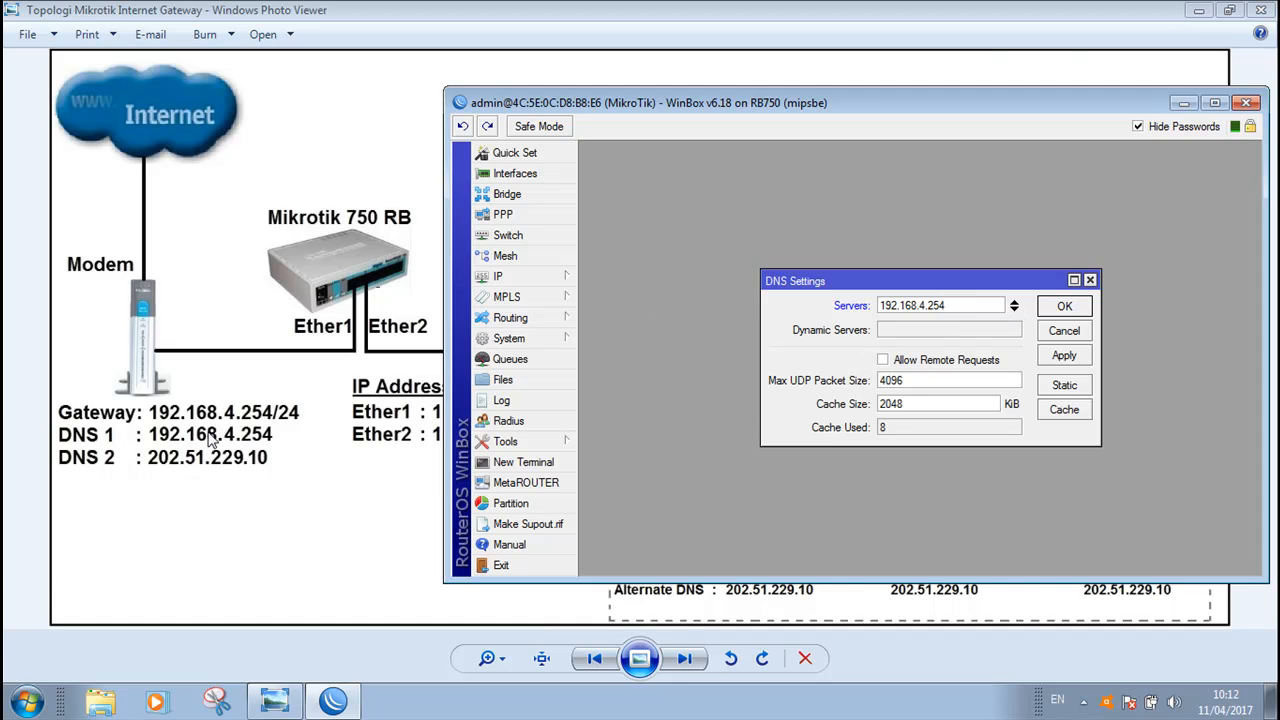
left_click(1015, 310)
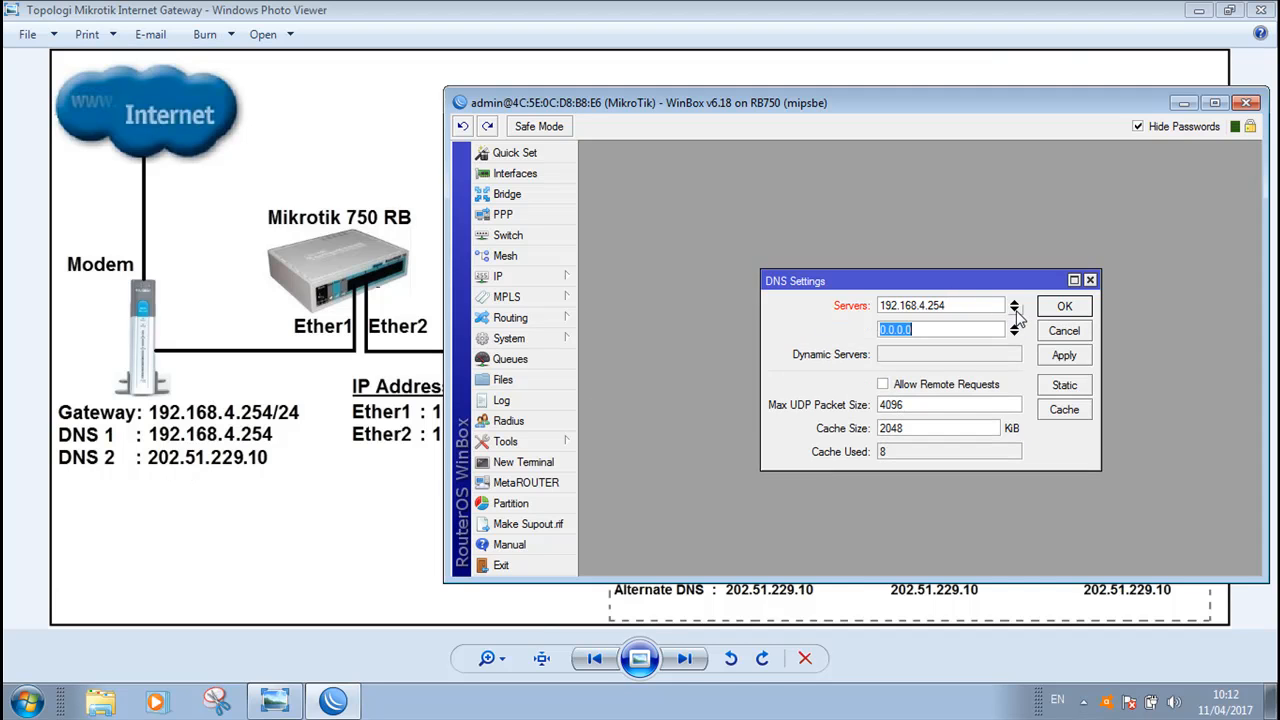
Add 202.51.229.10 as second DNS server, enable Allow Remote Requests and apply the settings
type("202.51.229.10")
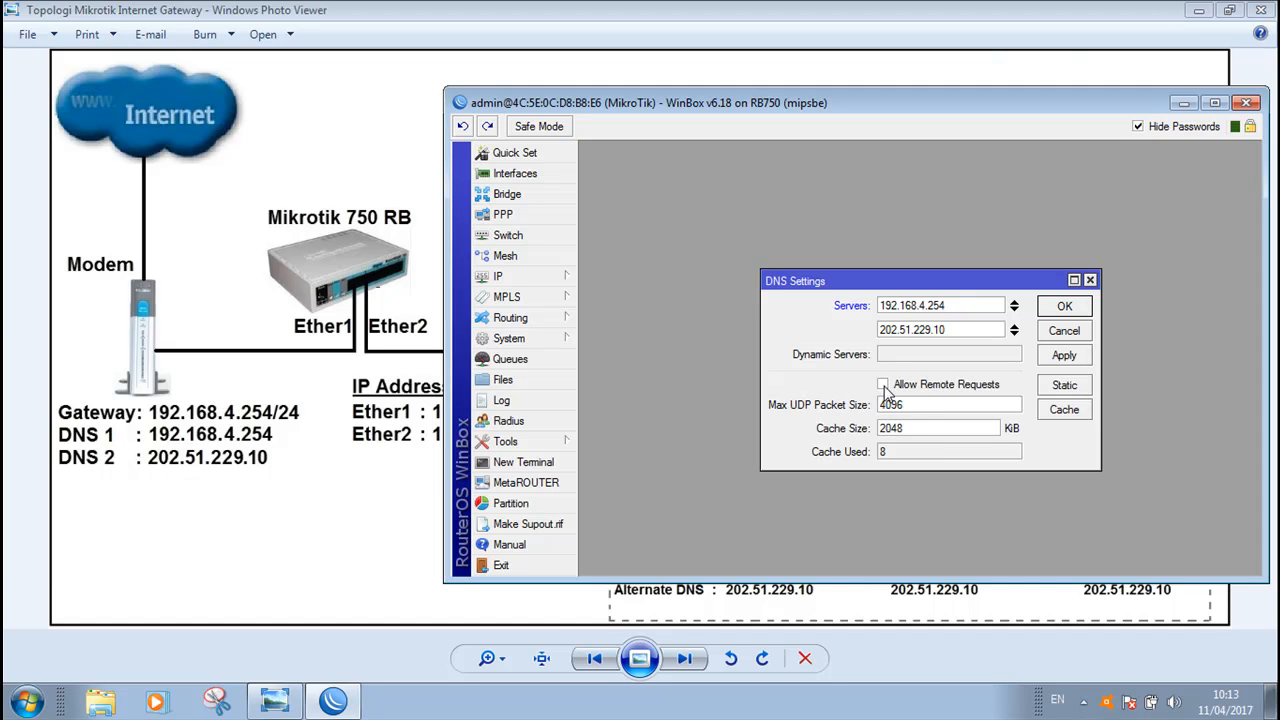
left_click(883, 385)
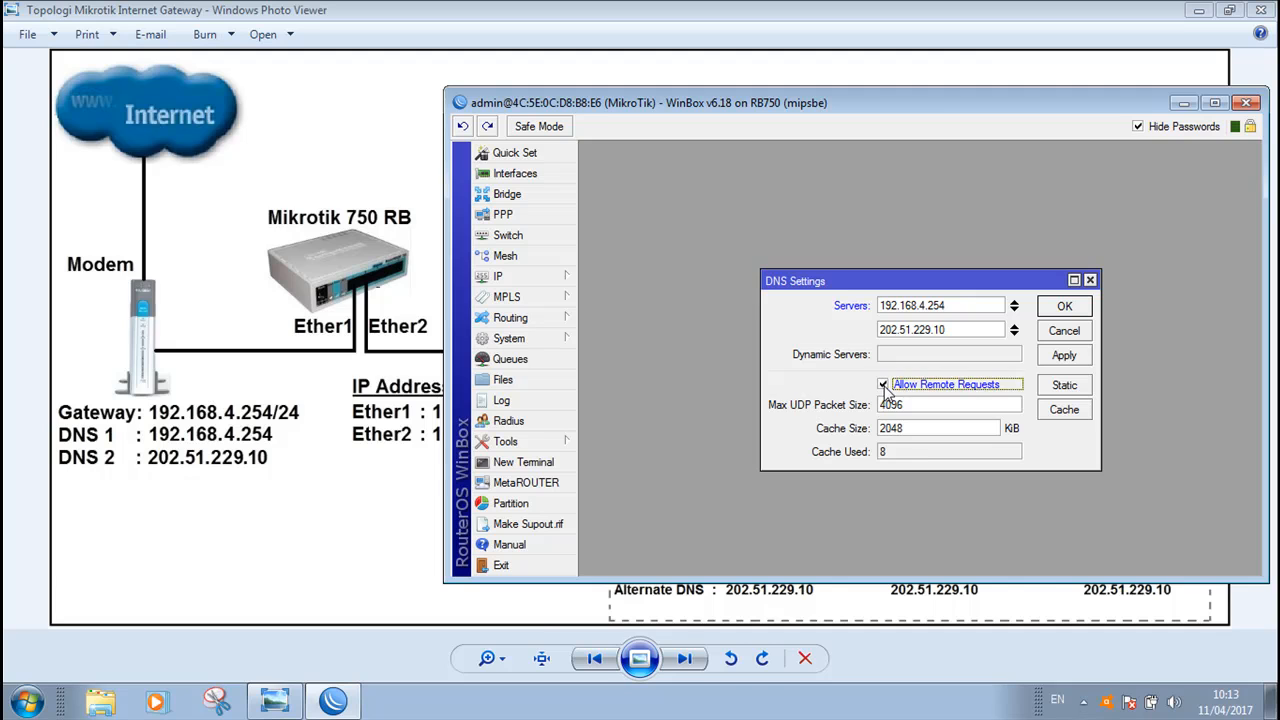
left_click(1079, 362)
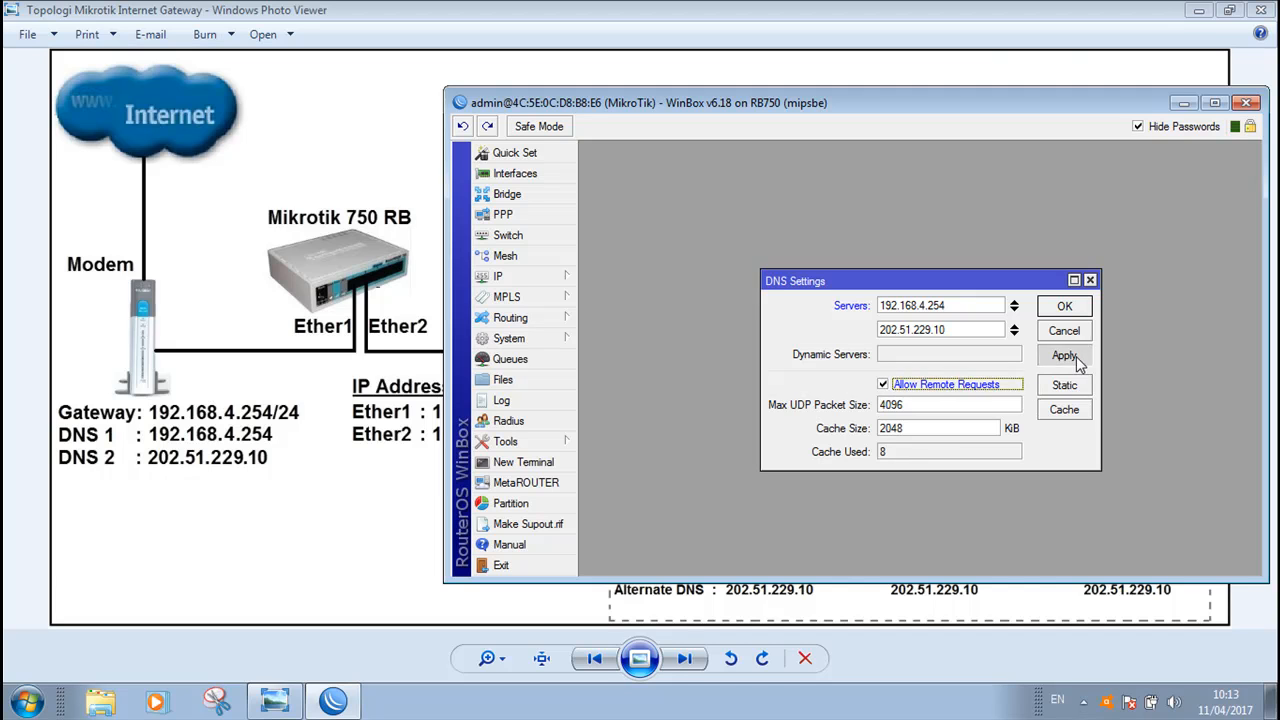
left_click(1081, 309)
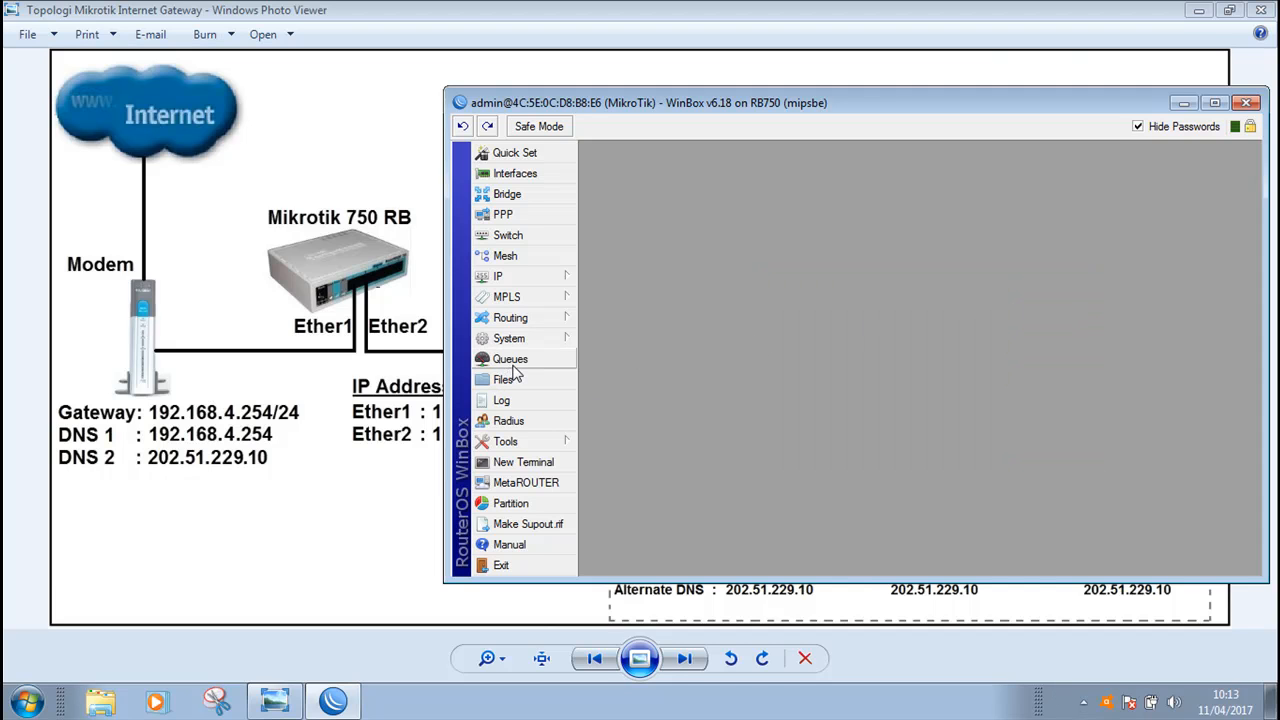
Open the firewall NAT rules and create a new rule with chain srcnat and out interface ether1-inter
left_click(531, 282)
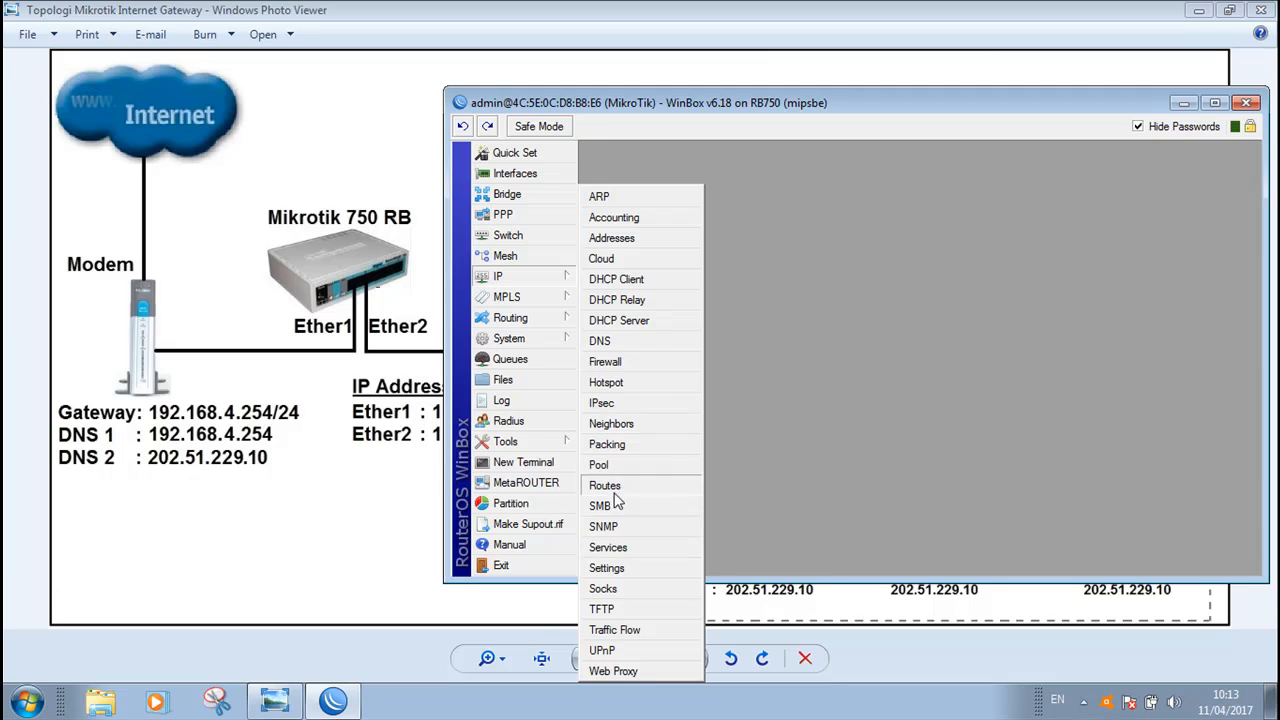
left_click(624, 363)
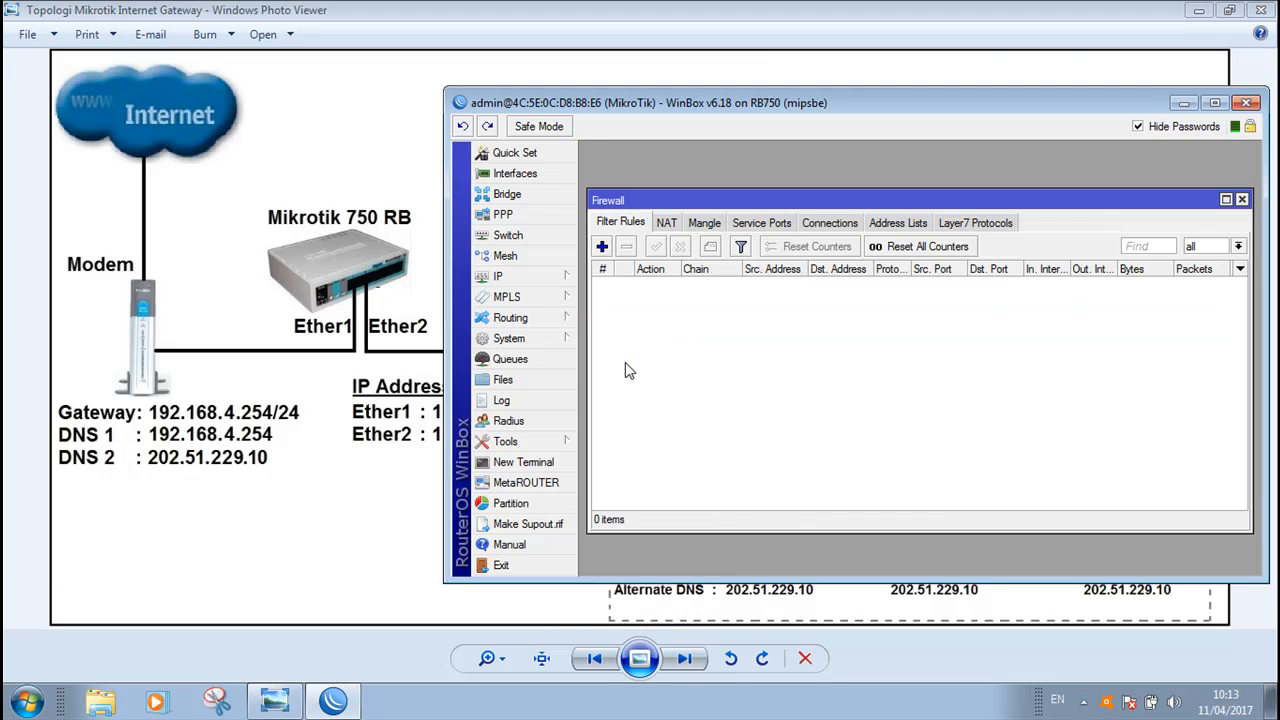
left_click(668, 226)
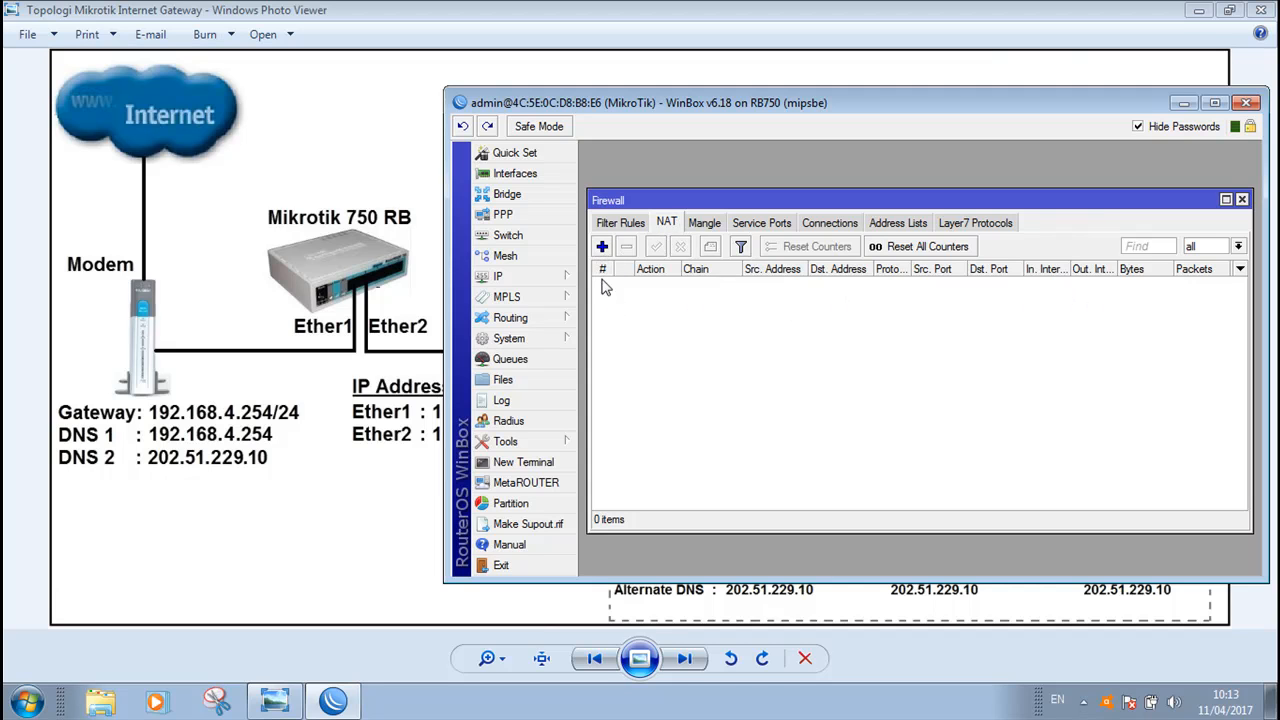
left_click(602, 246)
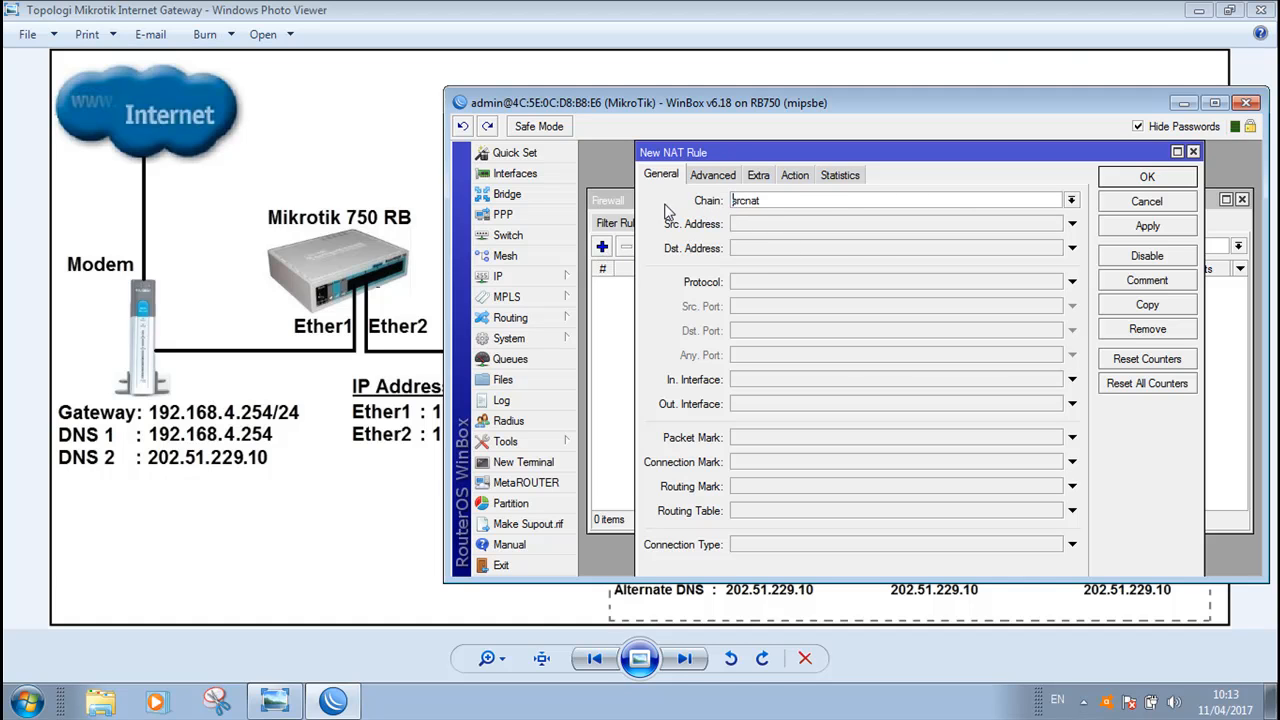
left_click(1071, 201)
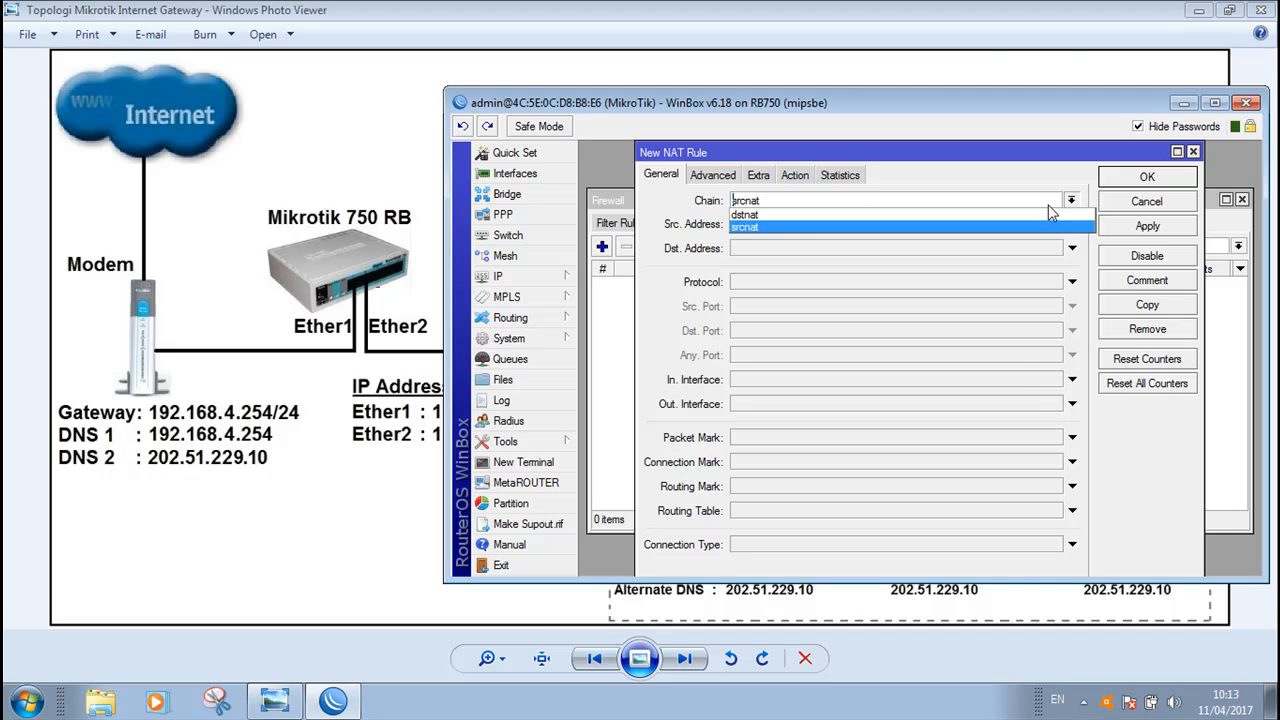
left_click(759, 226)
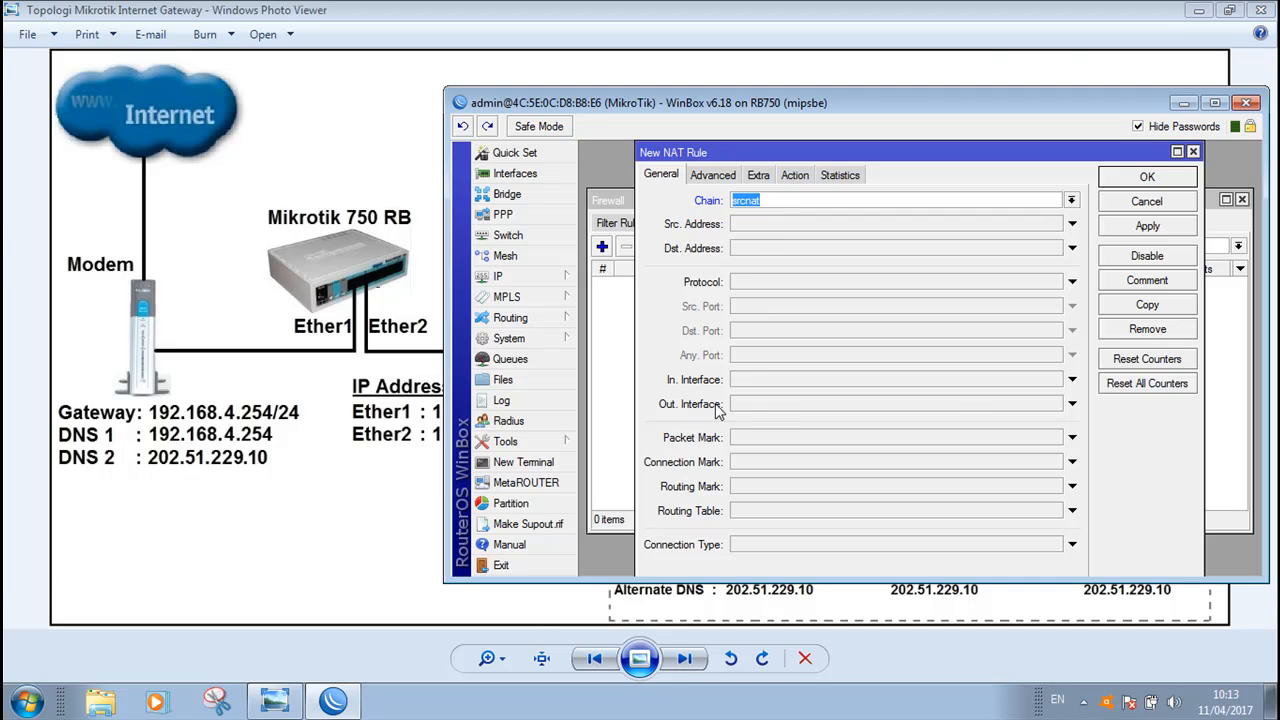
left_click(1072, 404)
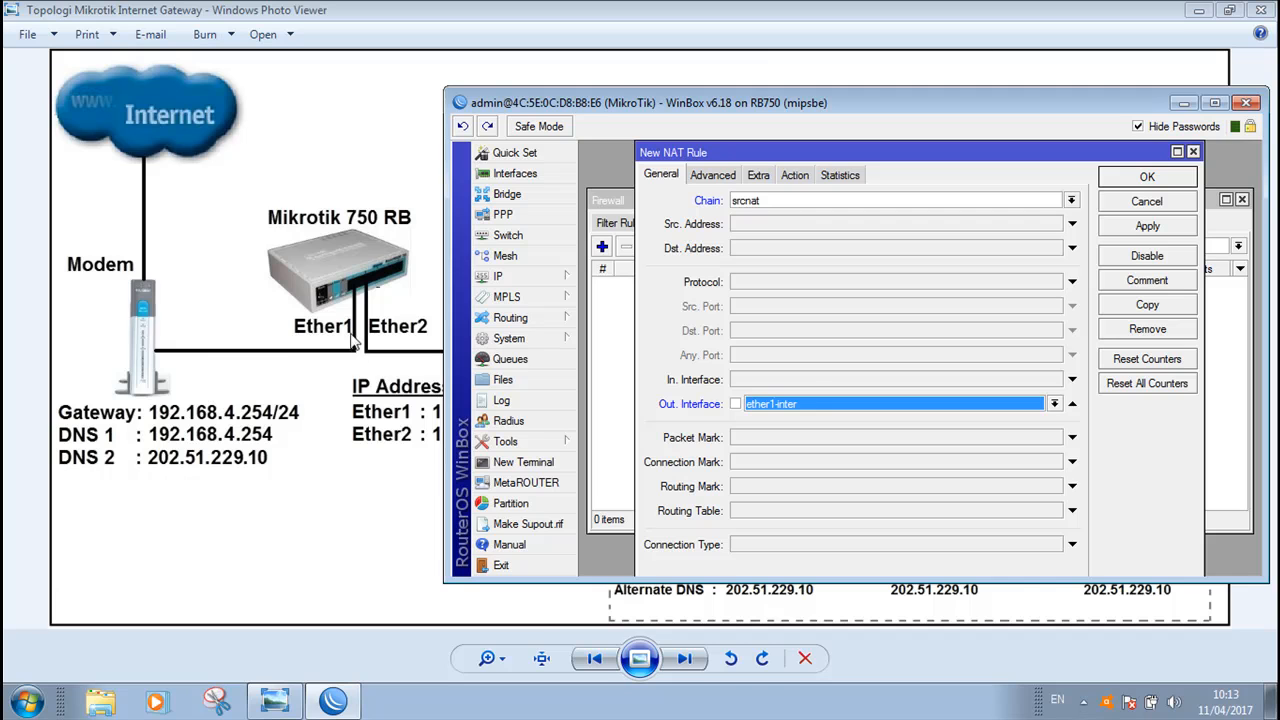
left_click(813, 406)
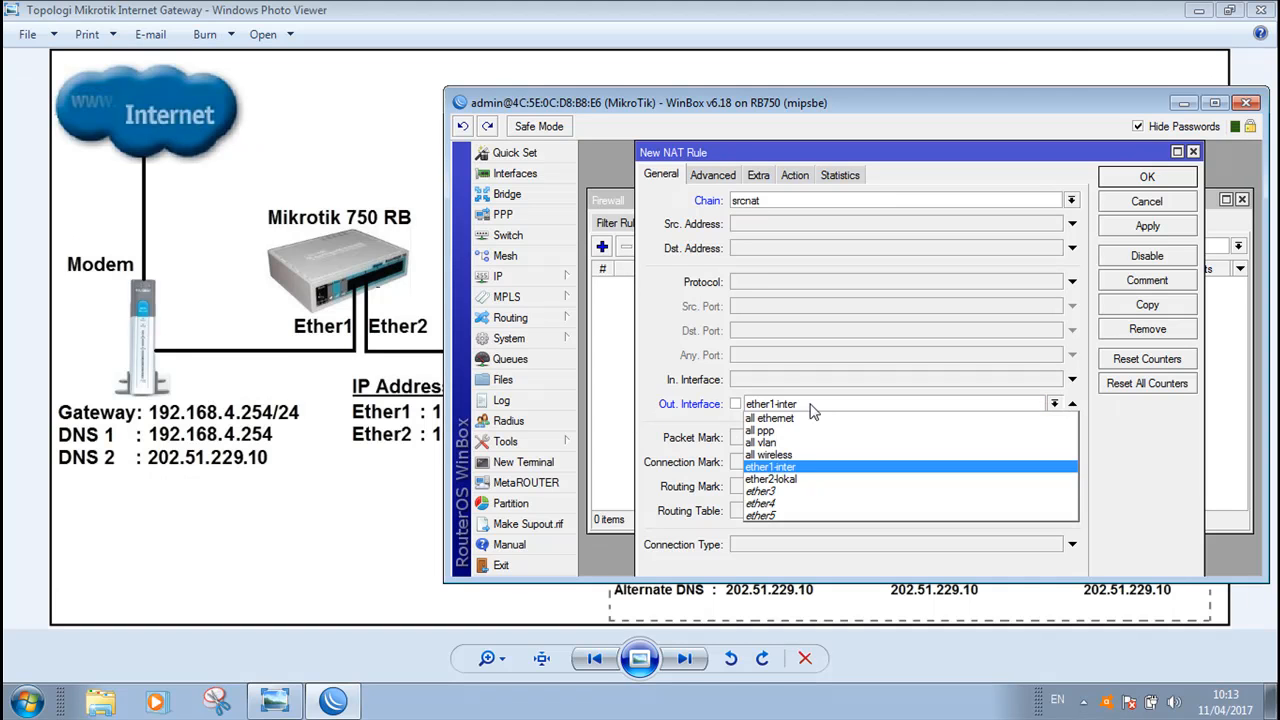
left_click(788, 467)
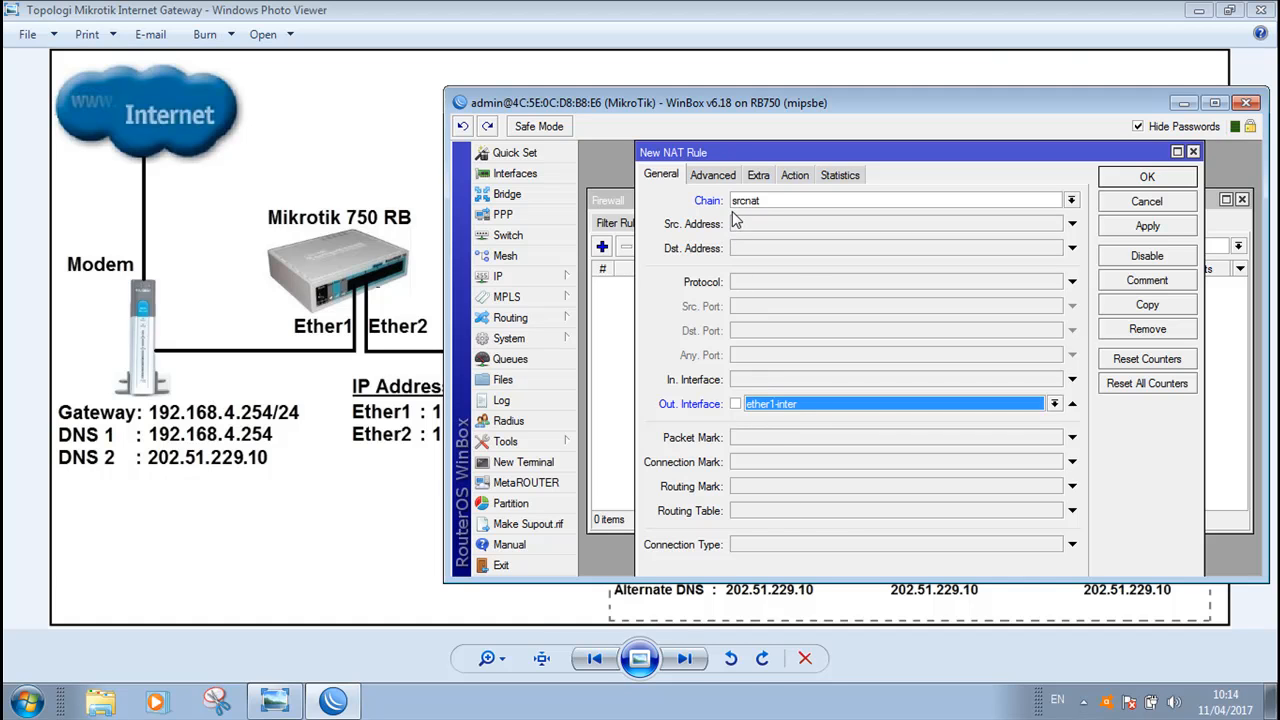
Set the NAT rule's action to masquerade and apply the rule
left_click(799, 177)
left_click(803, 200)
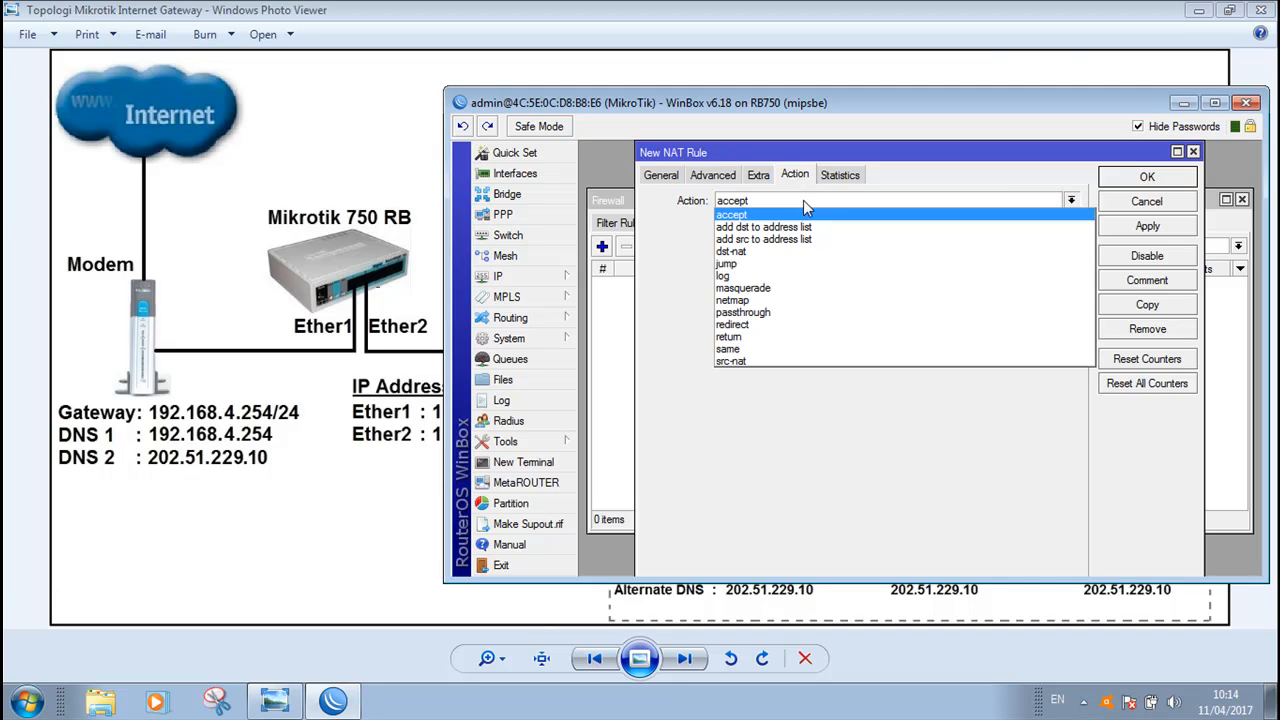
left_click(757, 289)
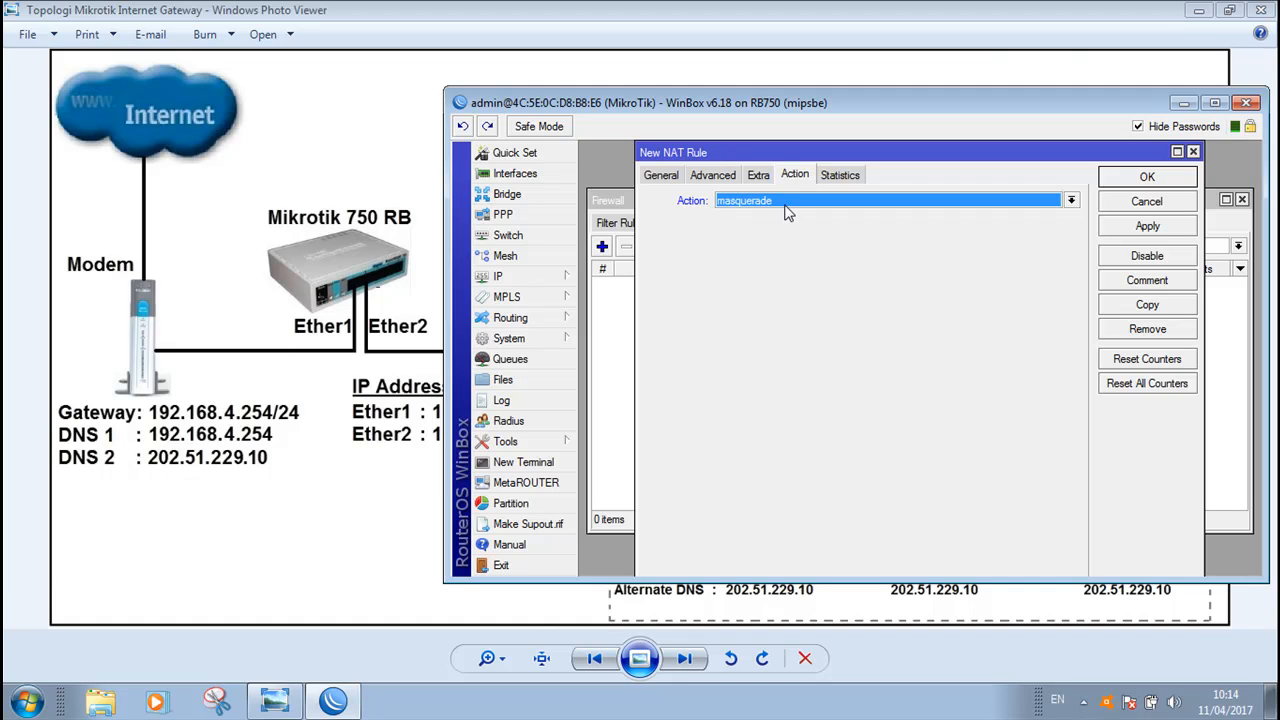
left_click(660, 176)
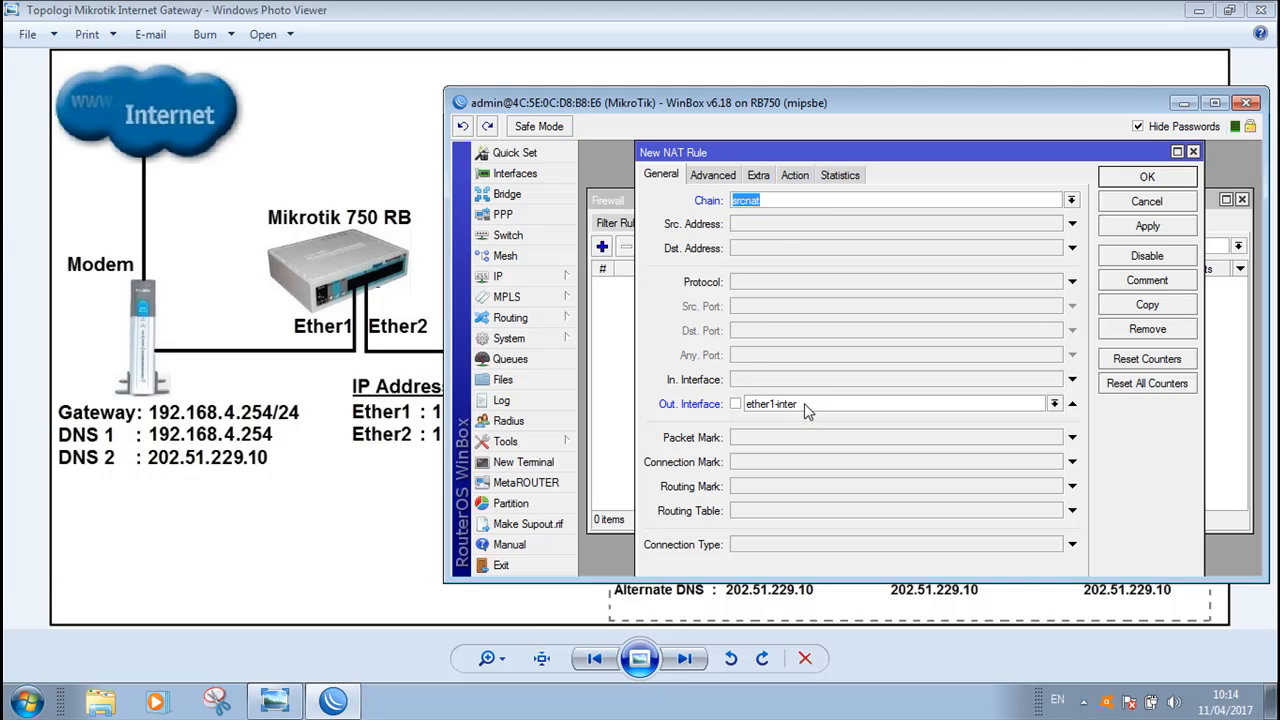
left_click(797, 175)
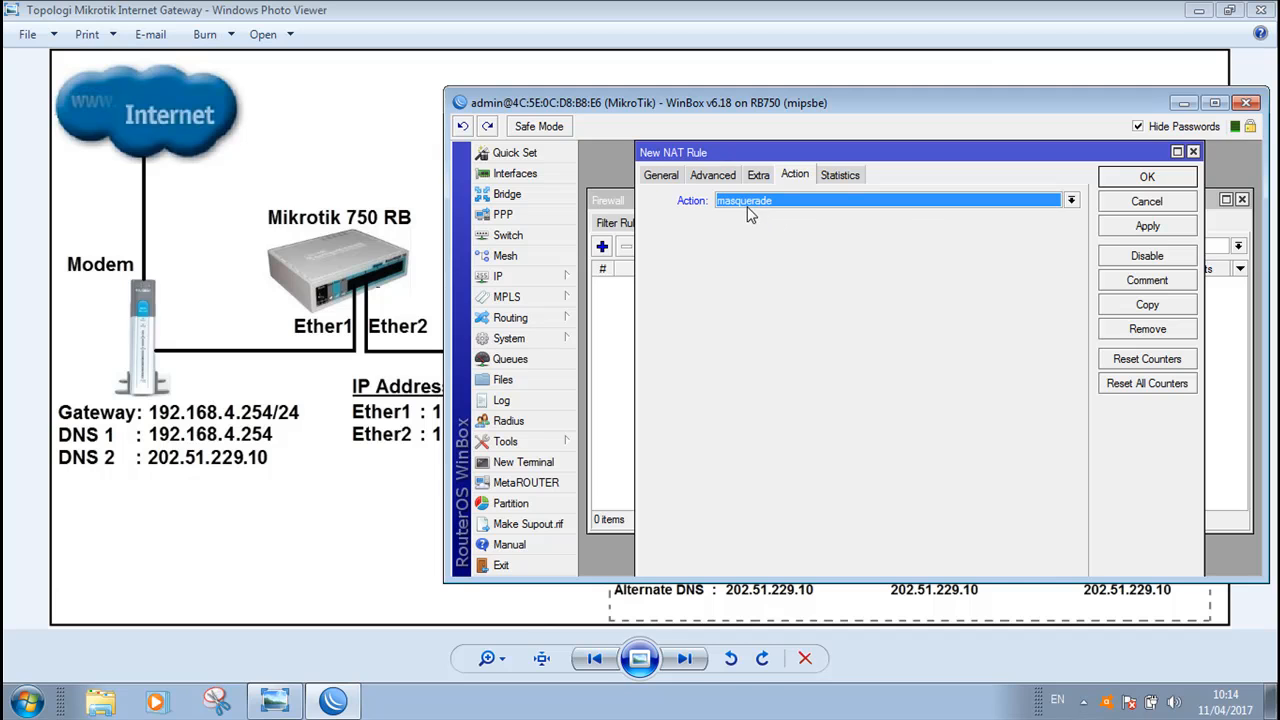
left_click(1150, 227)
left_click(1150, 178)
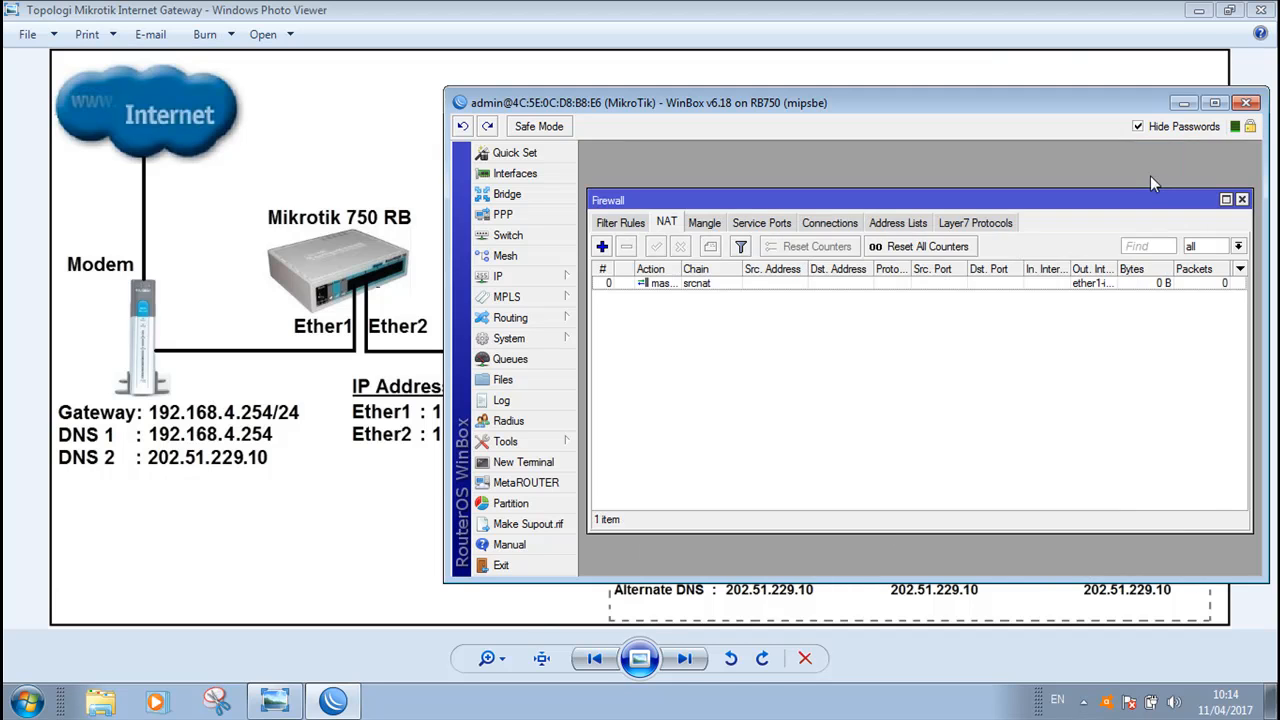
Close the firewall window, open a new terminal and ping google.com from the router, then stop the ping
left_click(1242, 199)
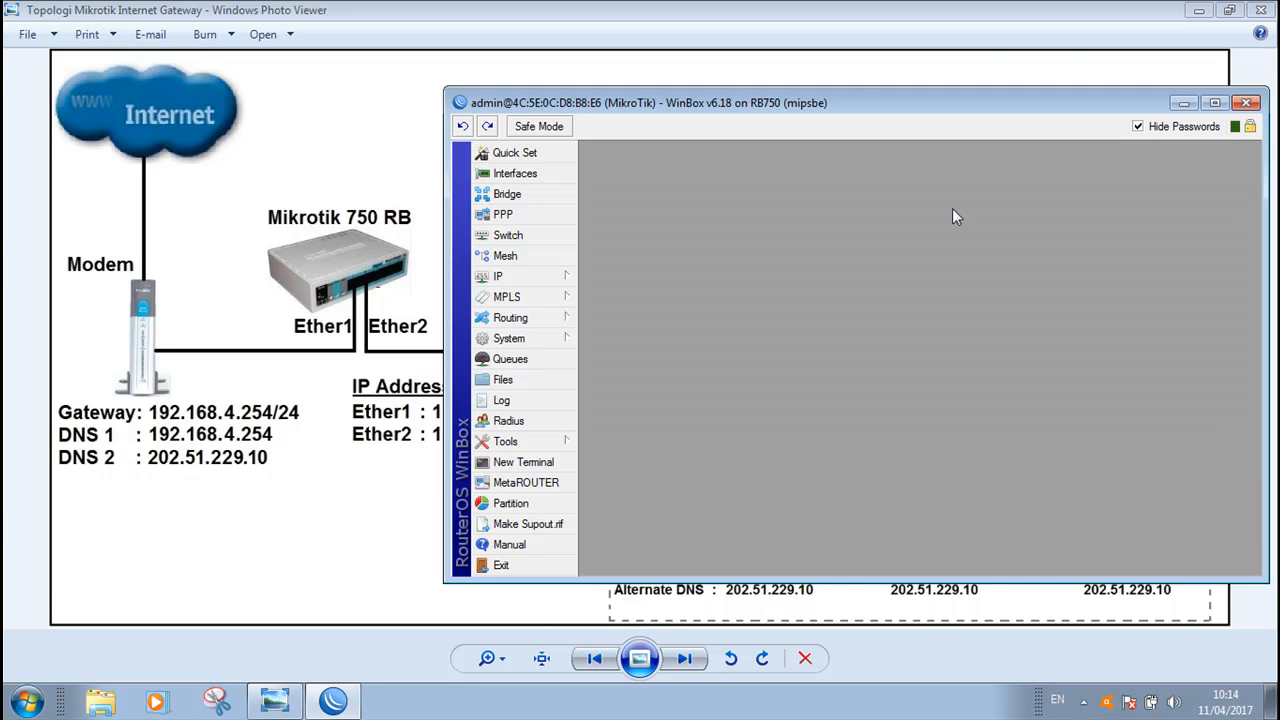
left_click(541, 470)
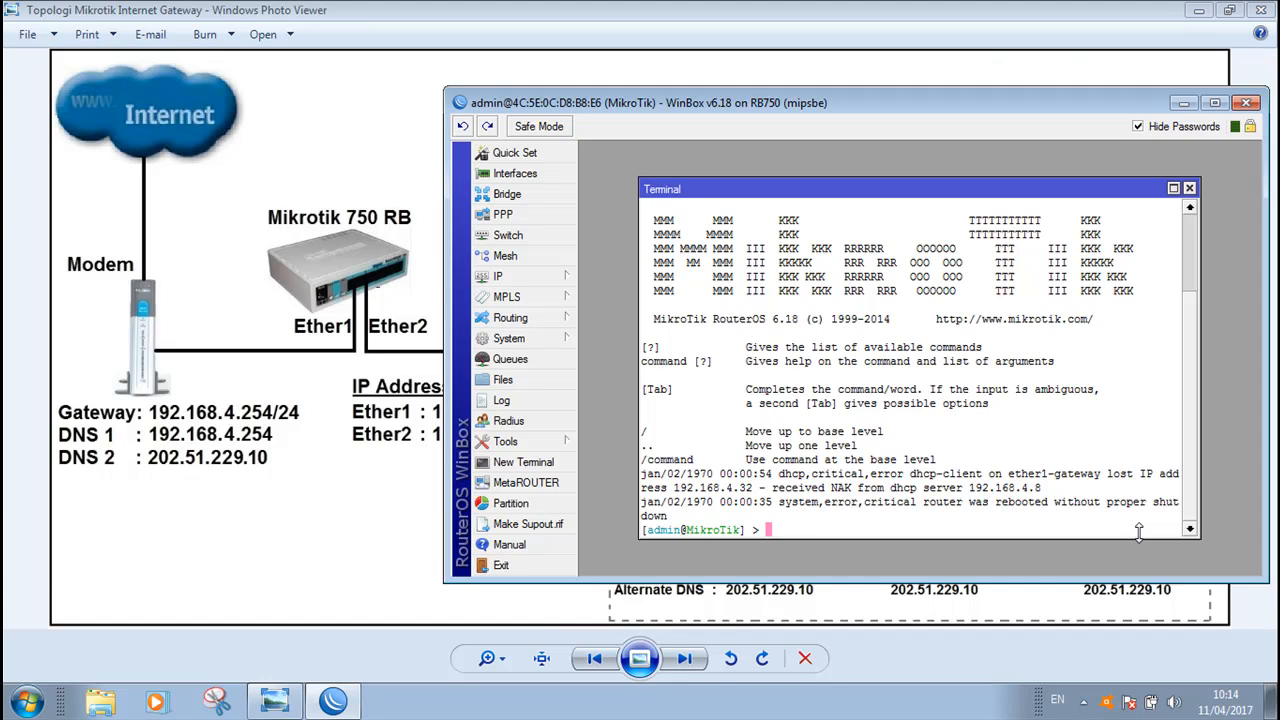
type("ping google.com")
key("Return")
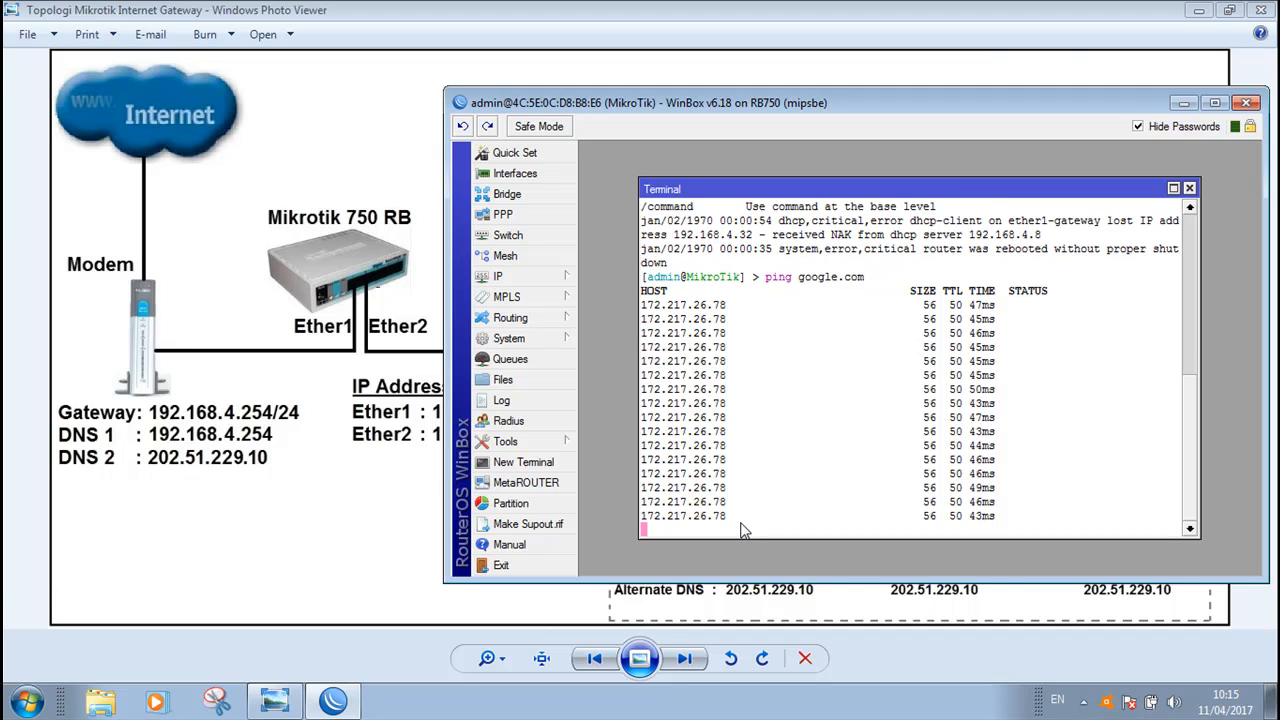
key("ctrl+c")
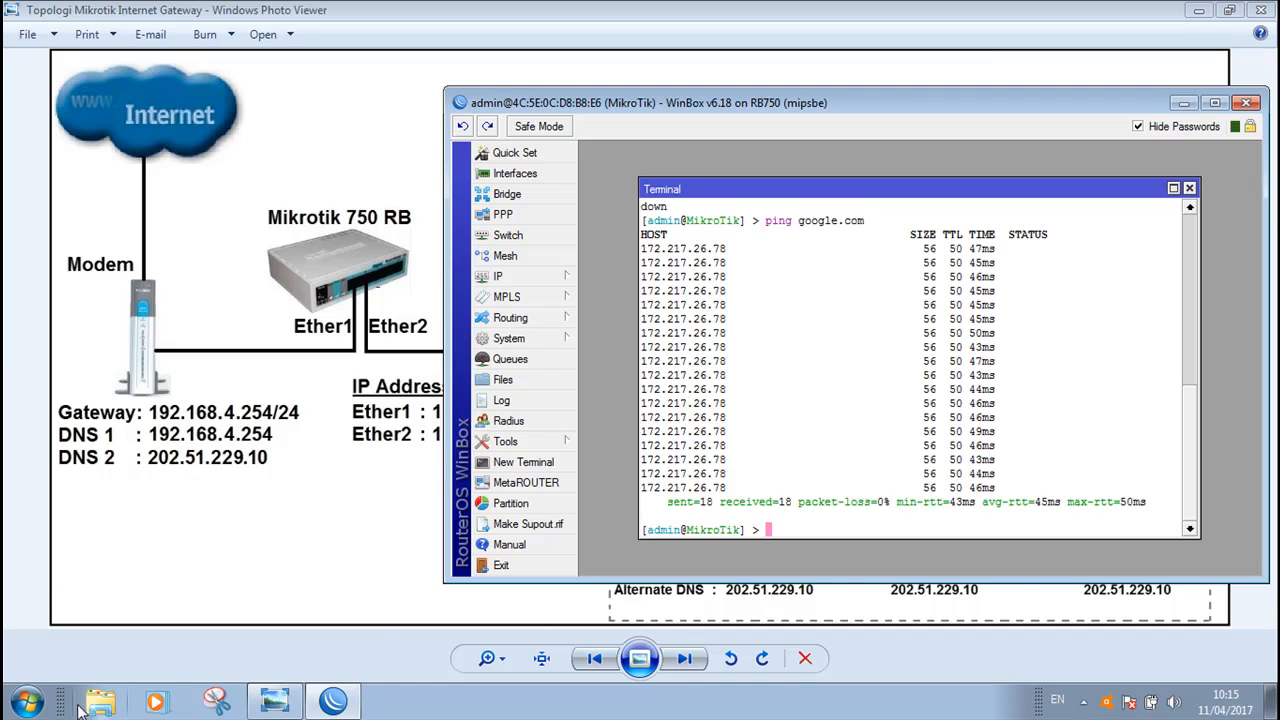
left_click(27, 703)
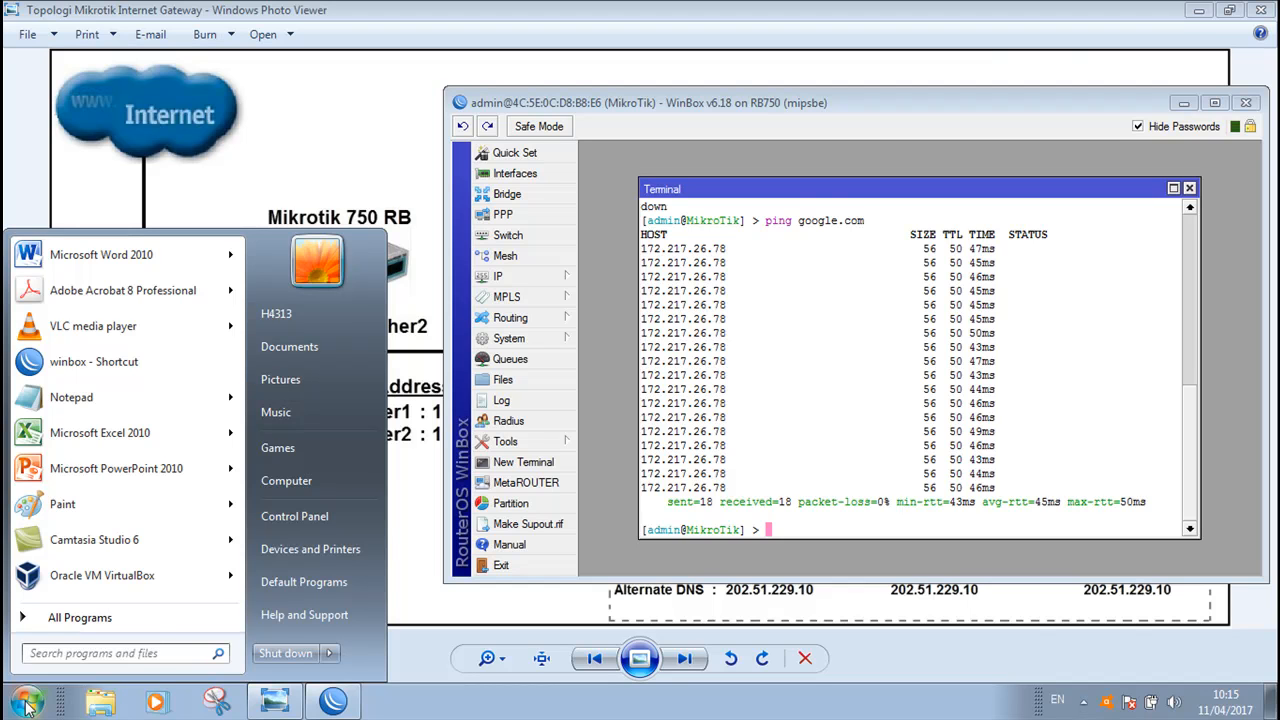
key("super+r")
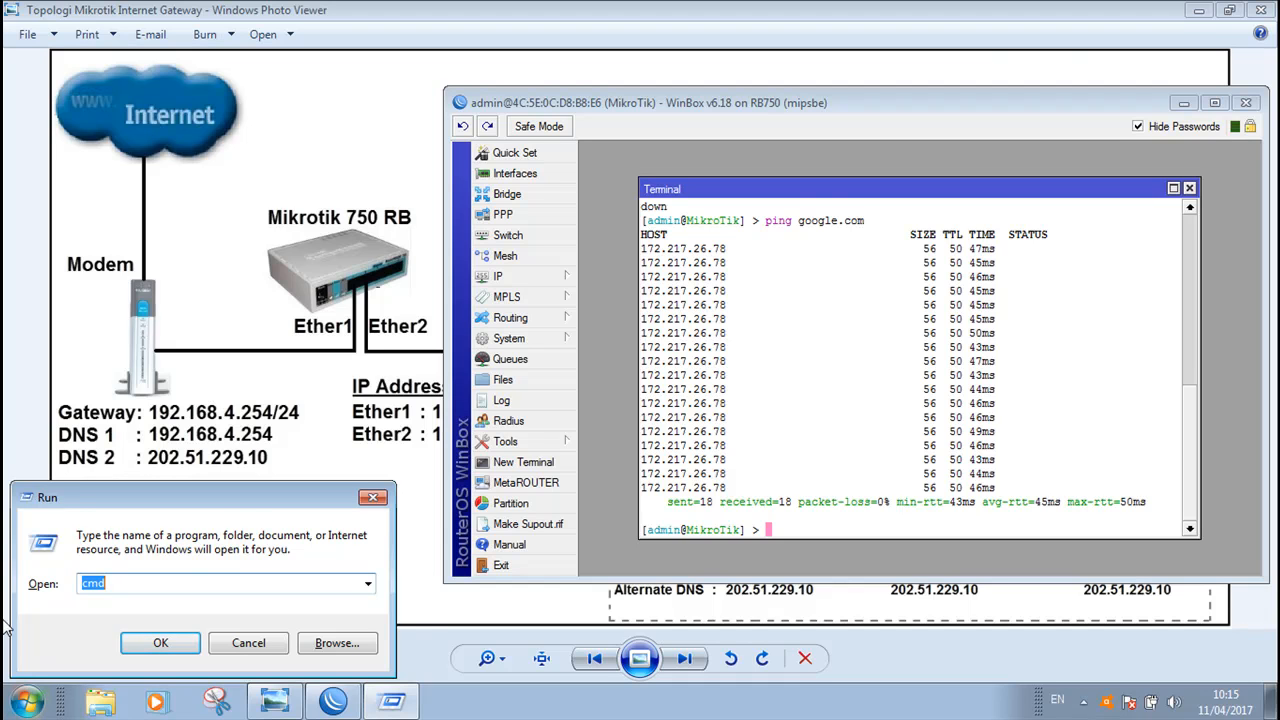
left_click_drag(243, 500, 264, 491)
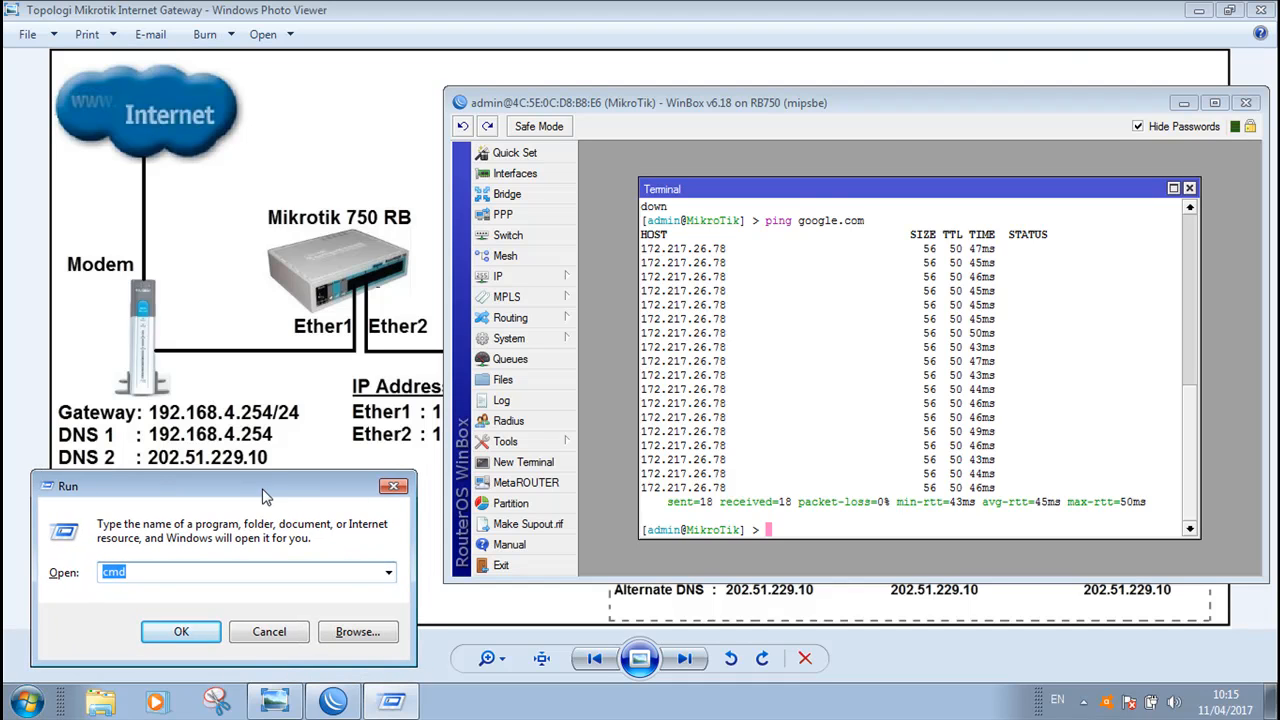
left_click(264, 628)
Open the Windows command prompt through the Start search and ping google.com from the PC
key("super")
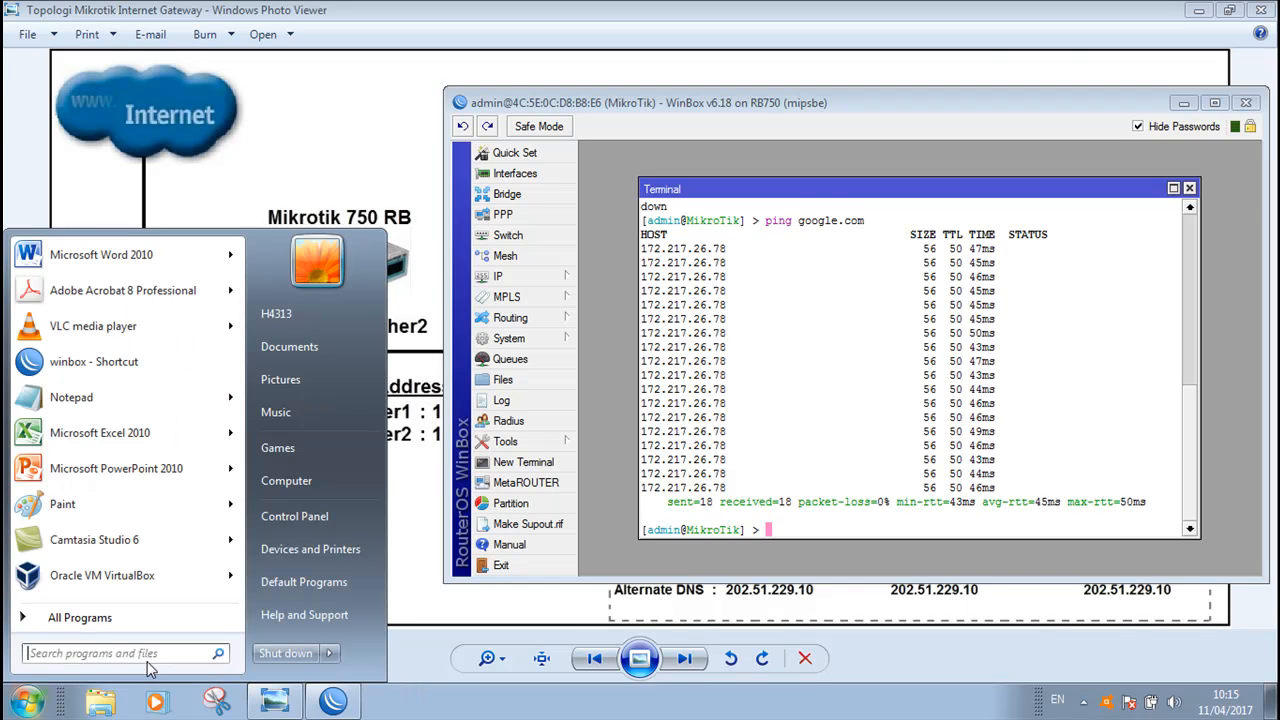
type("cmd")
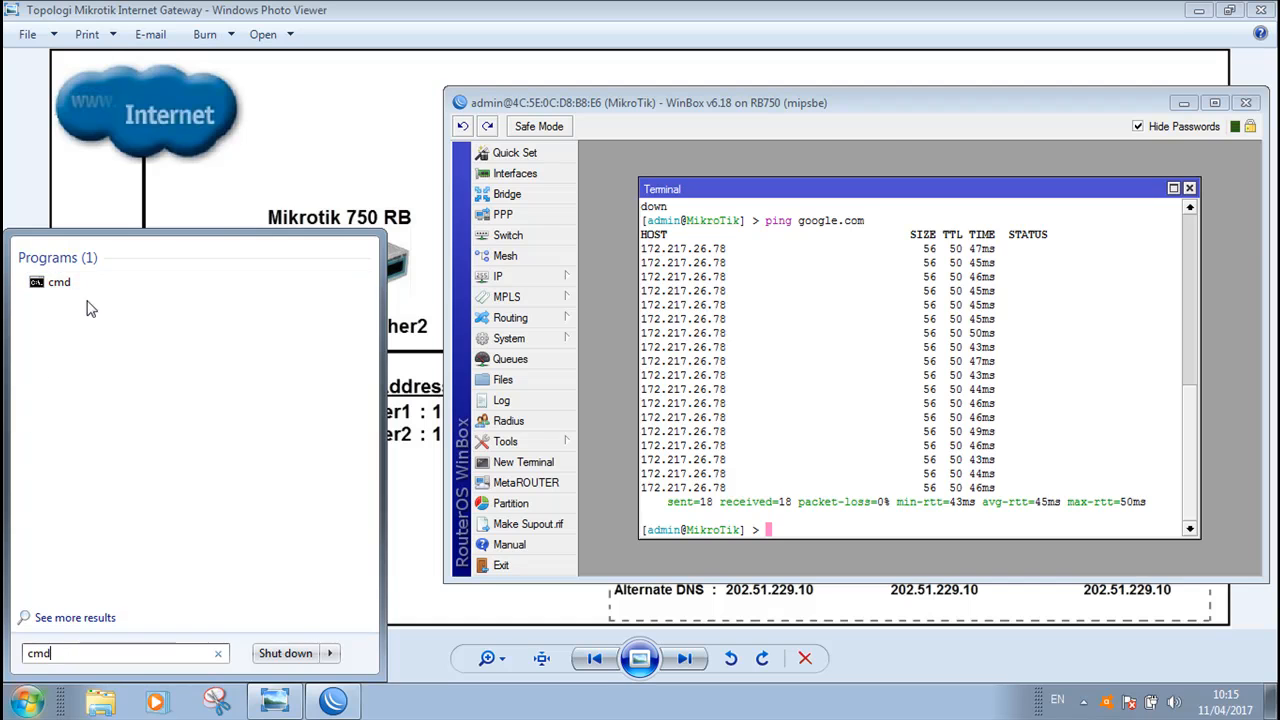
left_click(71, 288)
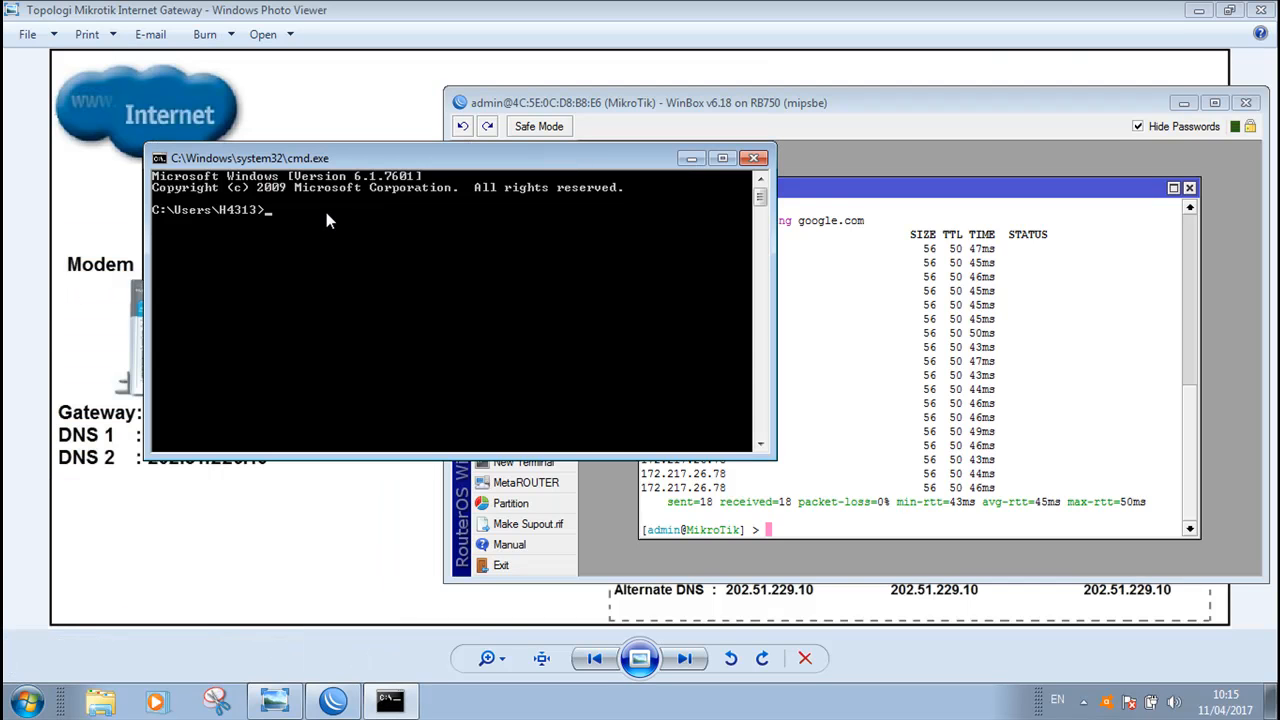
type("ping google.com")
key("Return")
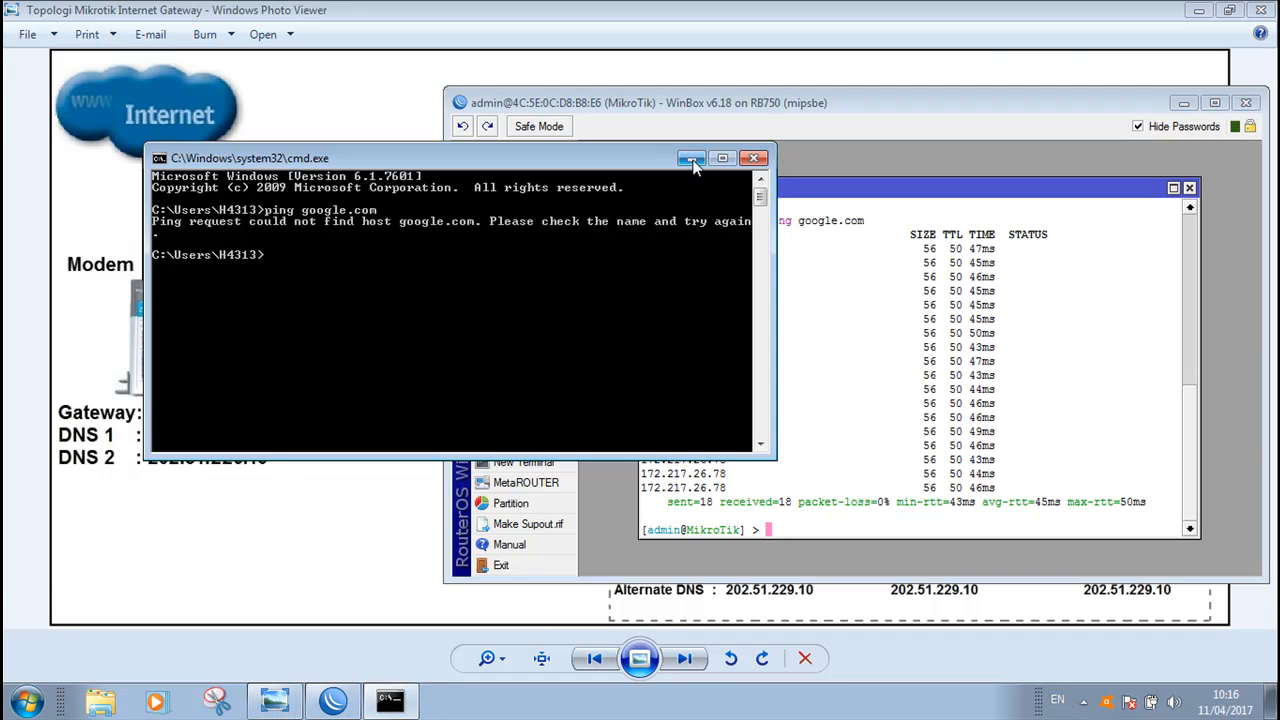
Switch to the topology diagram and zoom in on PC-1's static IP settings
left_click(275, 700)
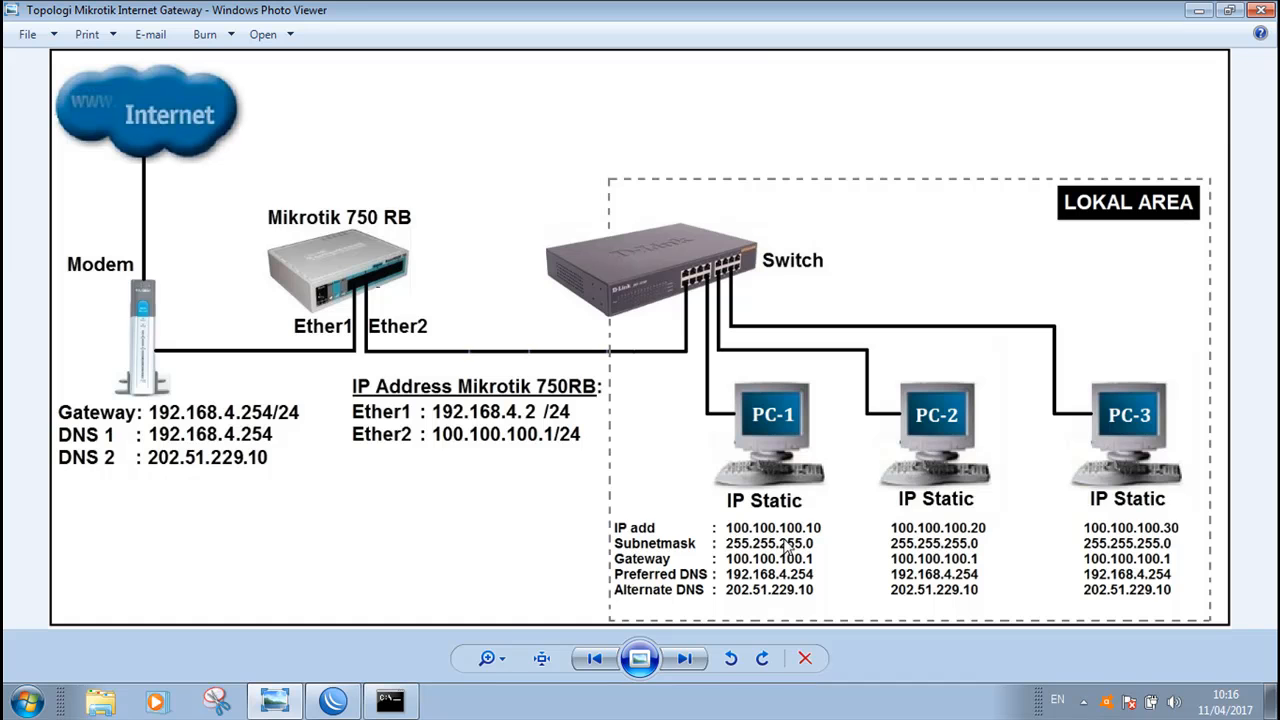
scroll(806, 530, "up", 1)
scroll(806, 530, "down", 1)
scroll(772, 521, "up", 3)
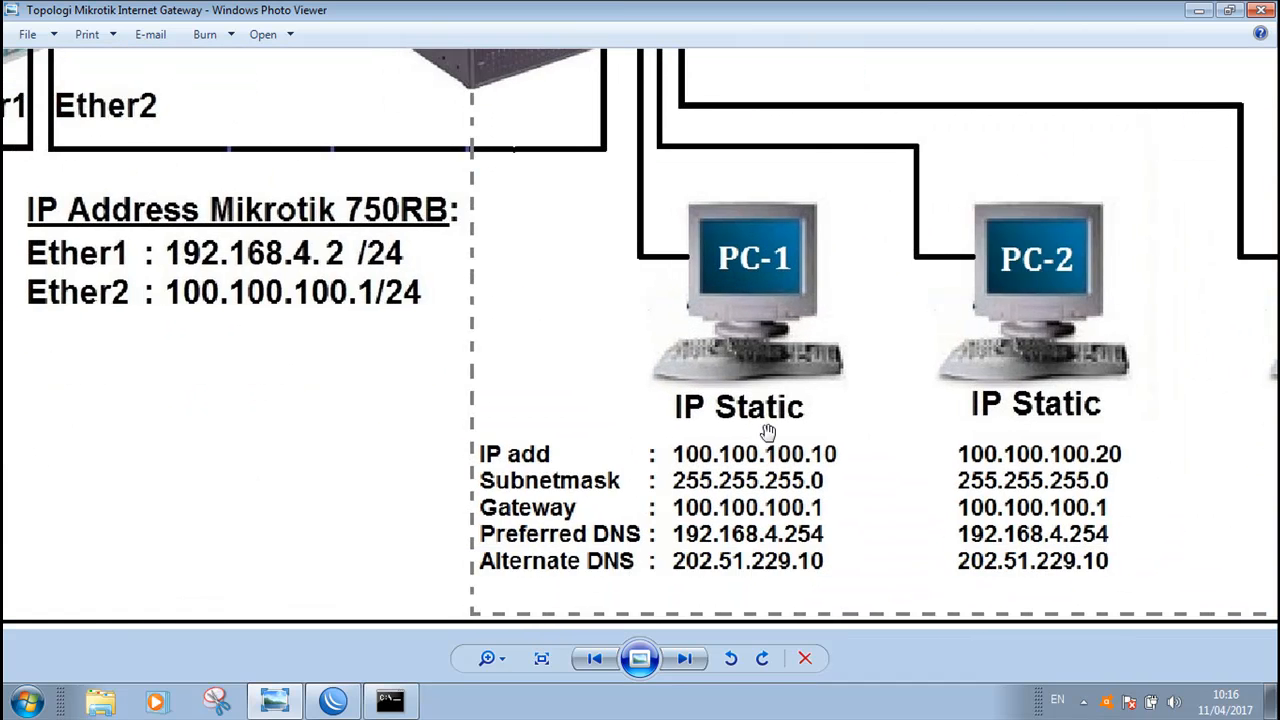
scroll(767, 432, "up", 1)
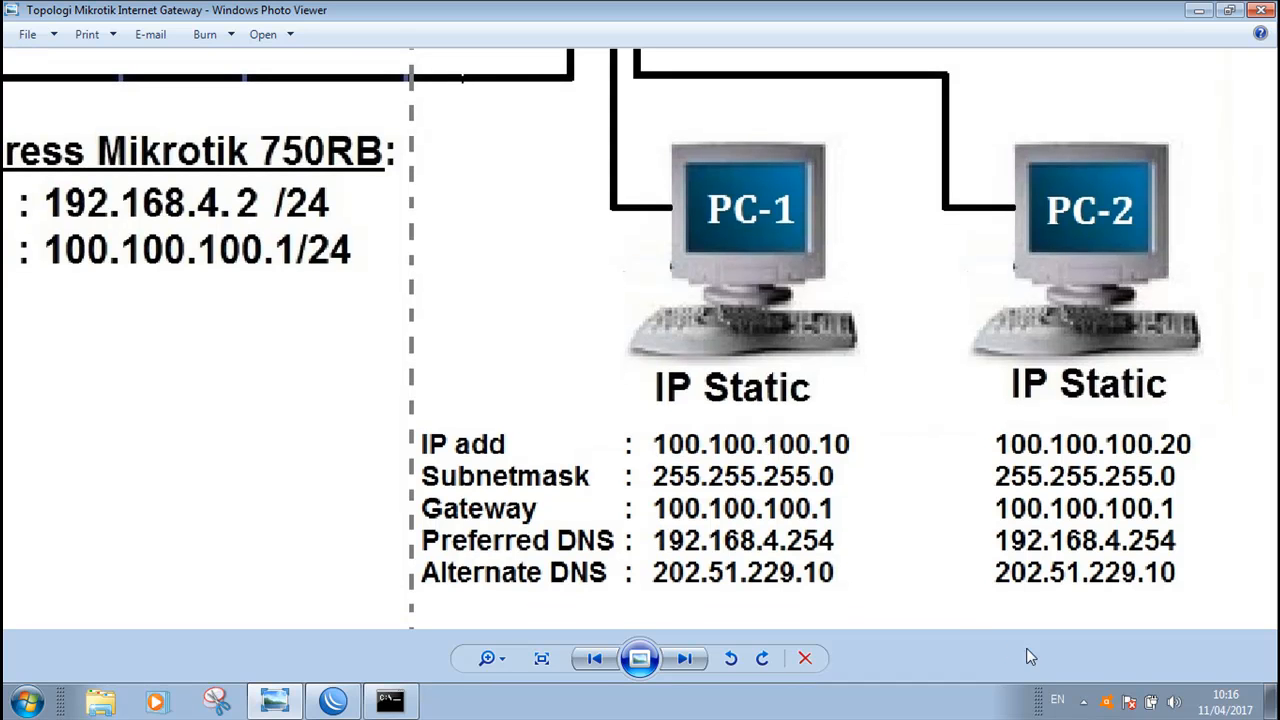
Open the Network and Sharing Center from the network icon in the notification area
left_click(1085, 705)
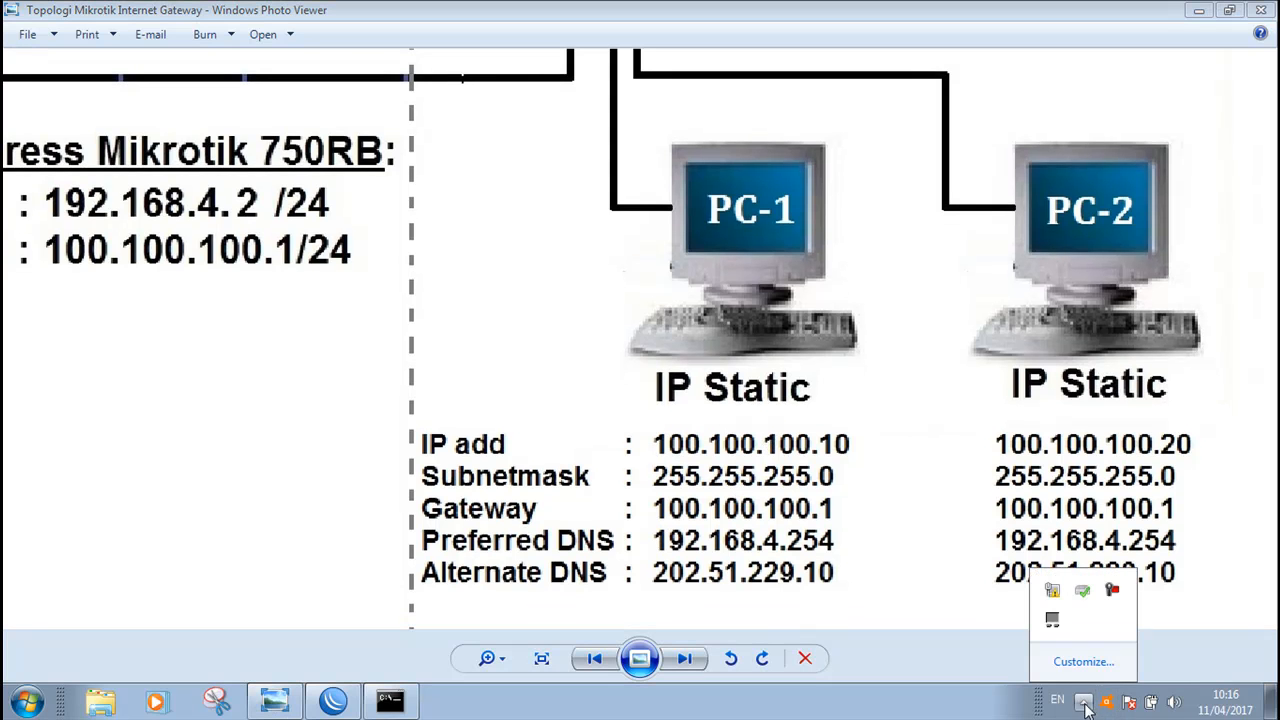
mouse_move(1062, 597)
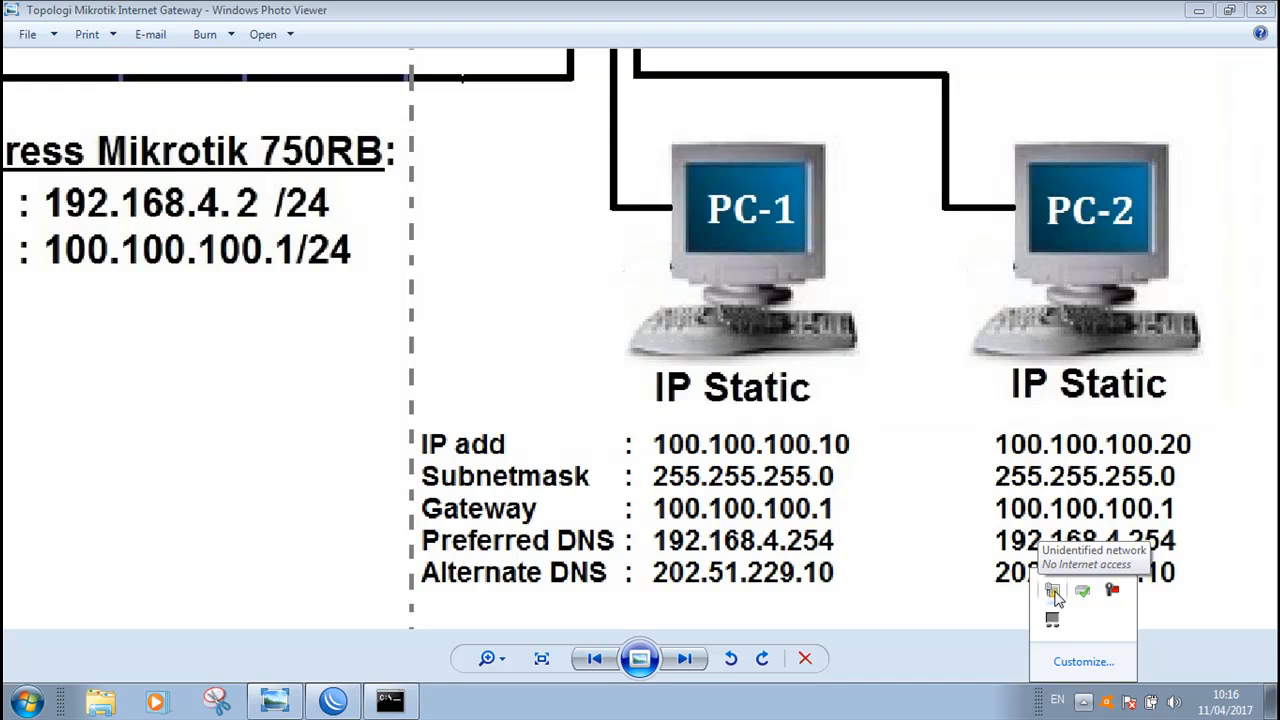
left_click(1087, 703)
left_click(1086, 704)
mouse_move(1056, 599)
right_click(1054, 594)
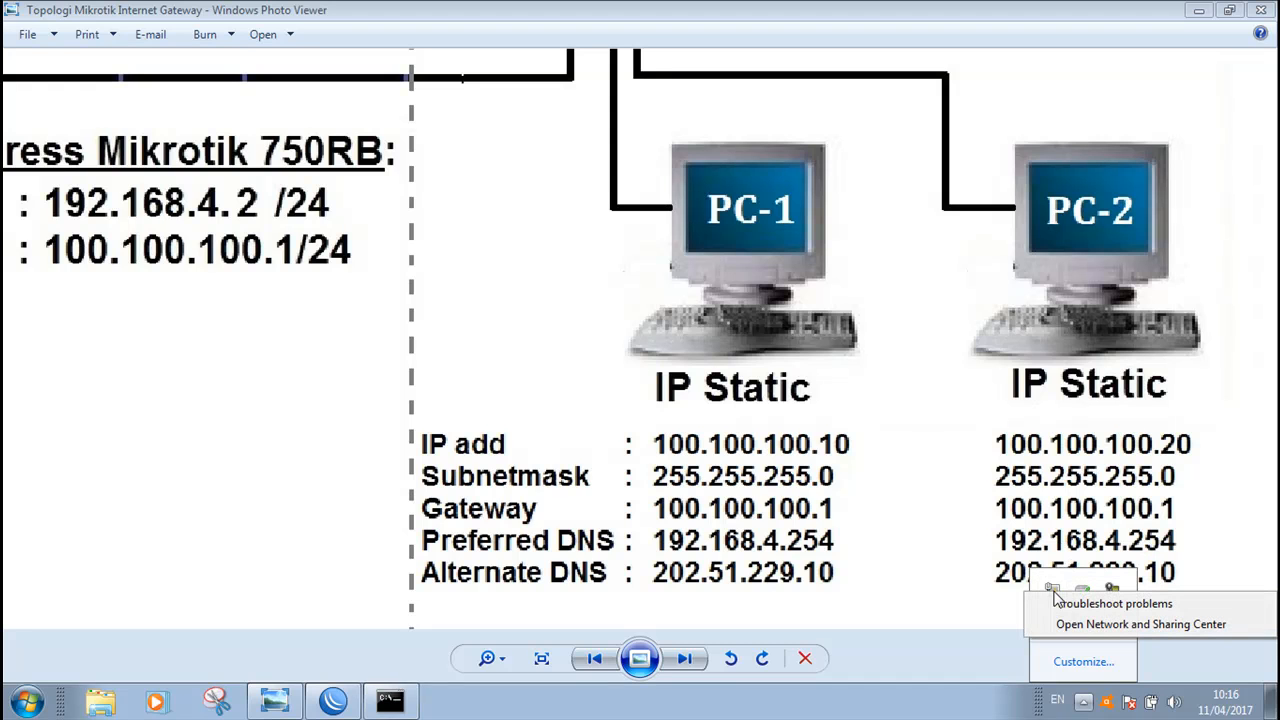
left_click(1110, 626)
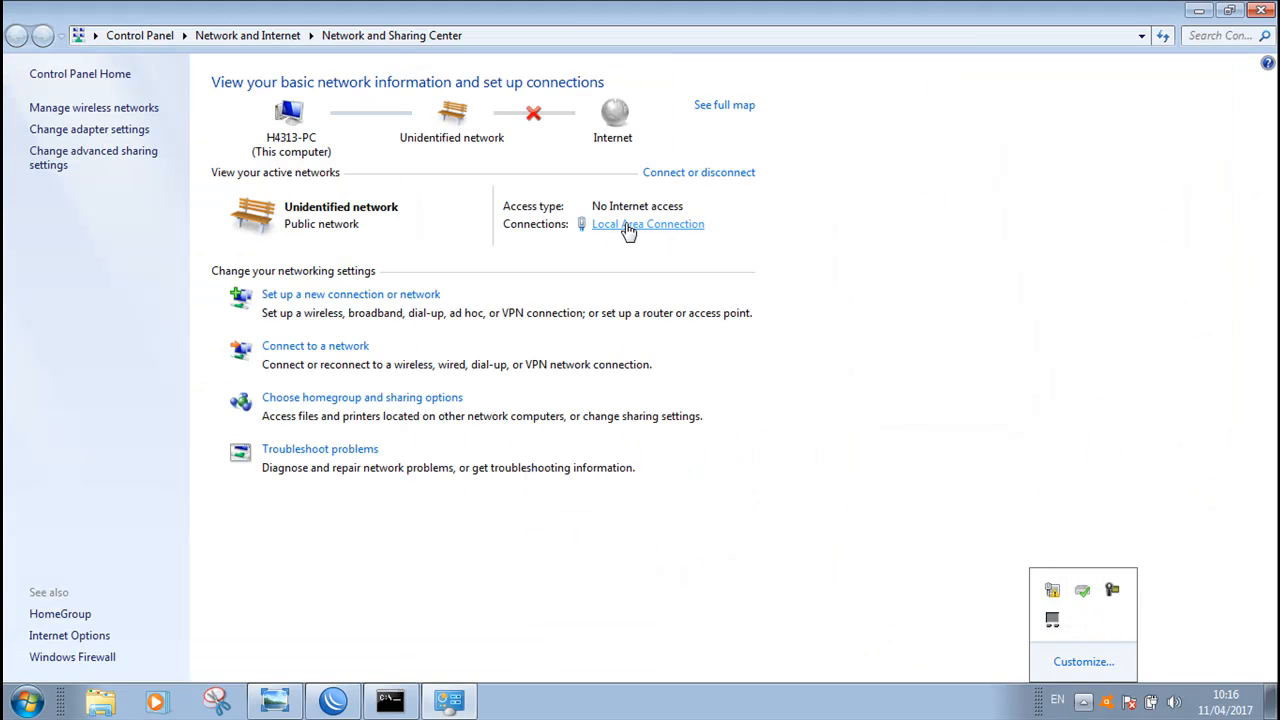
Open the Local Area Connection's IPv4 properties and switch to using a manually specified IP address
left_click(636, 232)
left_click(636, 232)
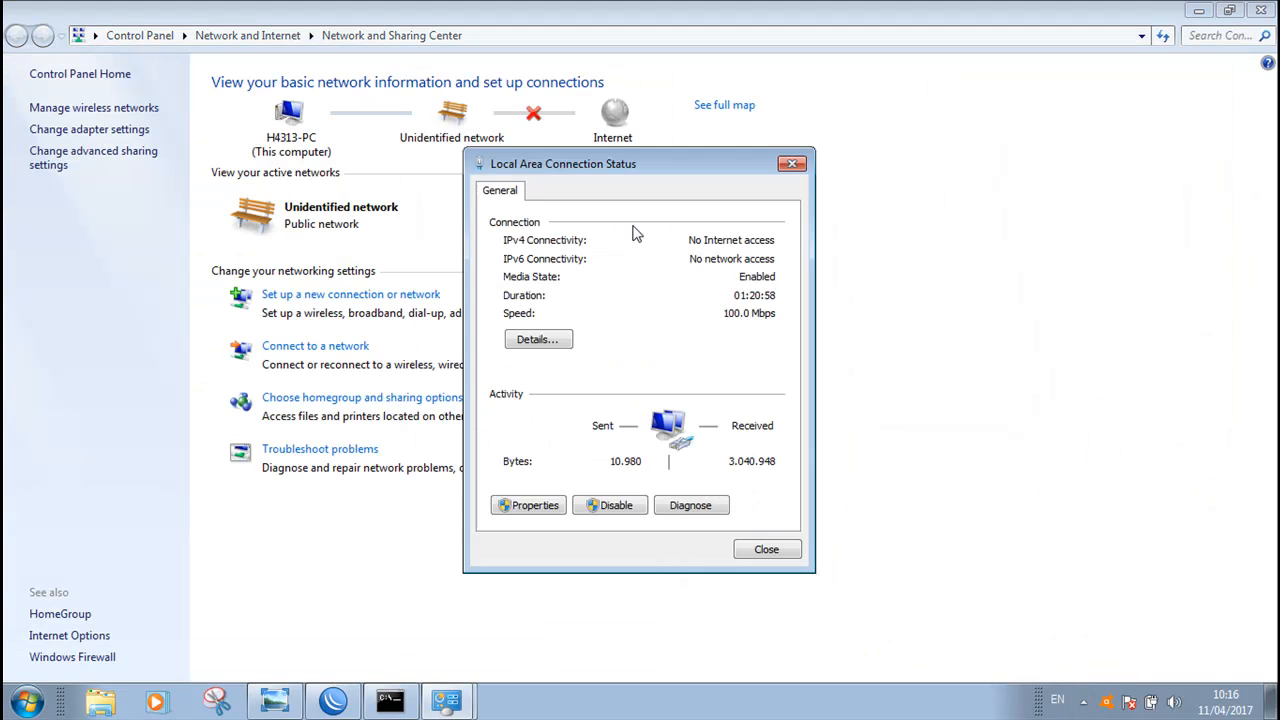
left_click_drag(657, 166, 1013, 145)
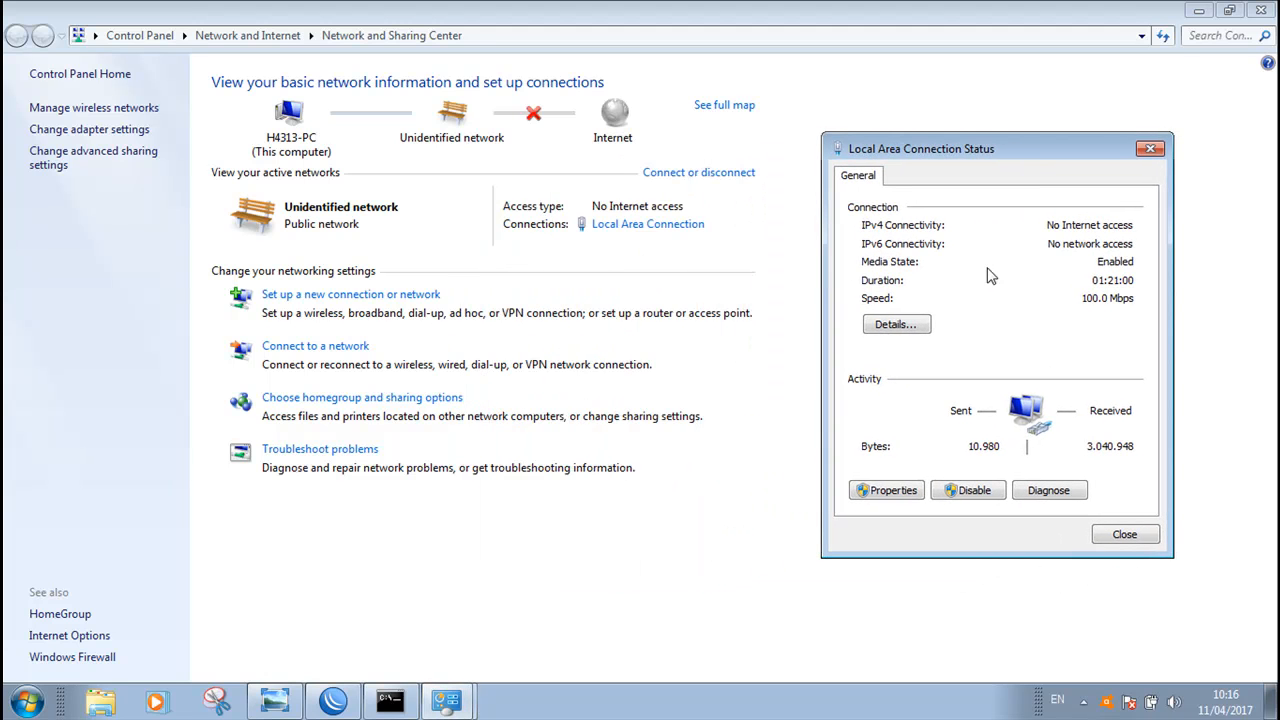
left_click(897, 491)
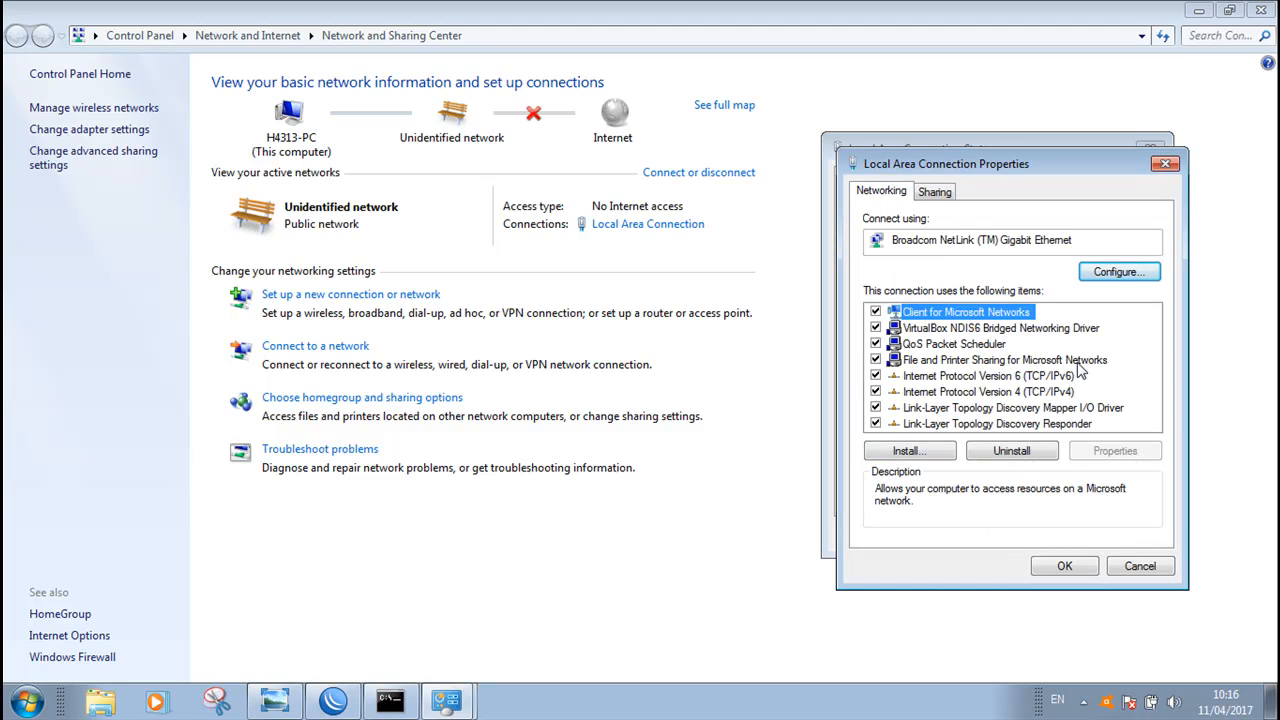
left_click(1000, 395)
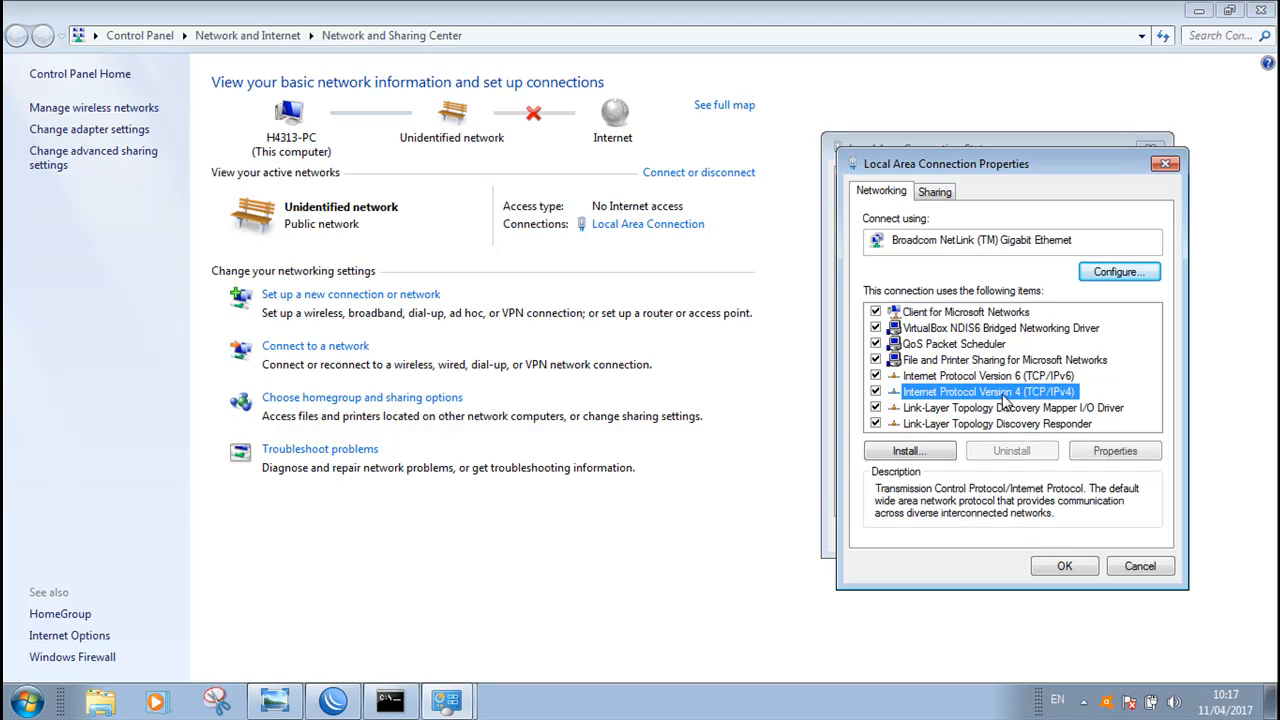
left_click(1114, 451)
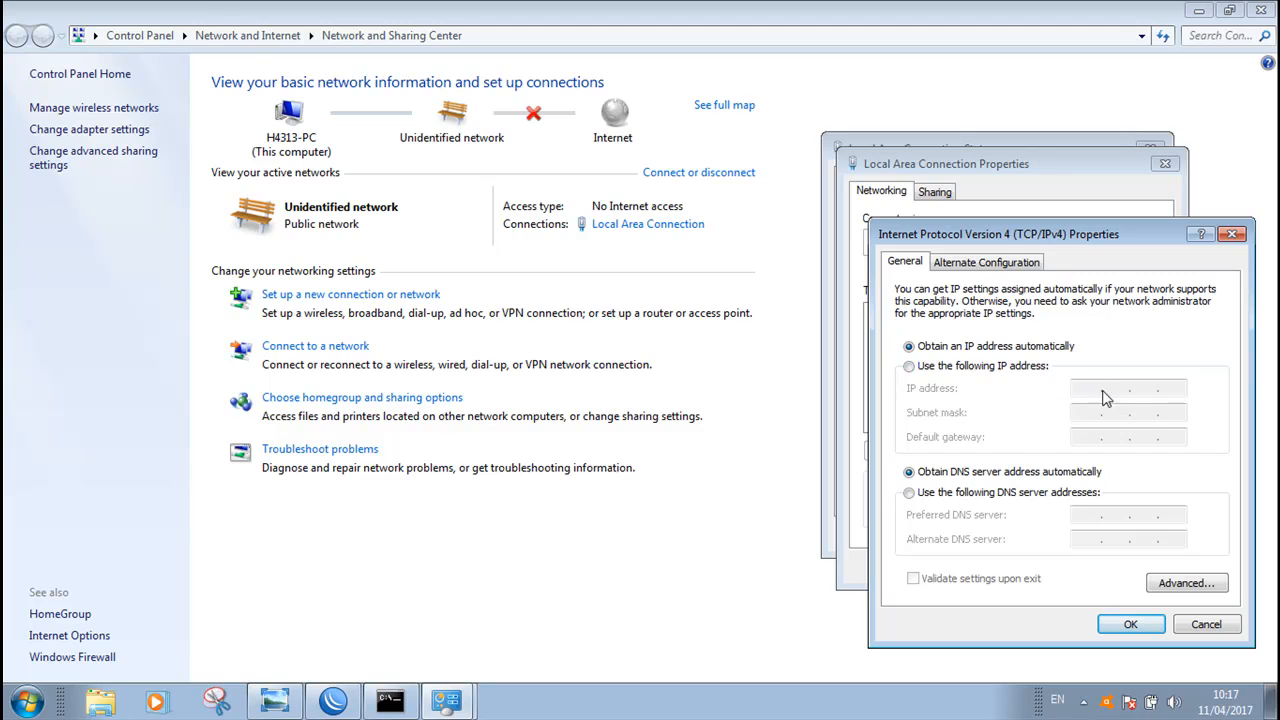
left_click(909, 367)
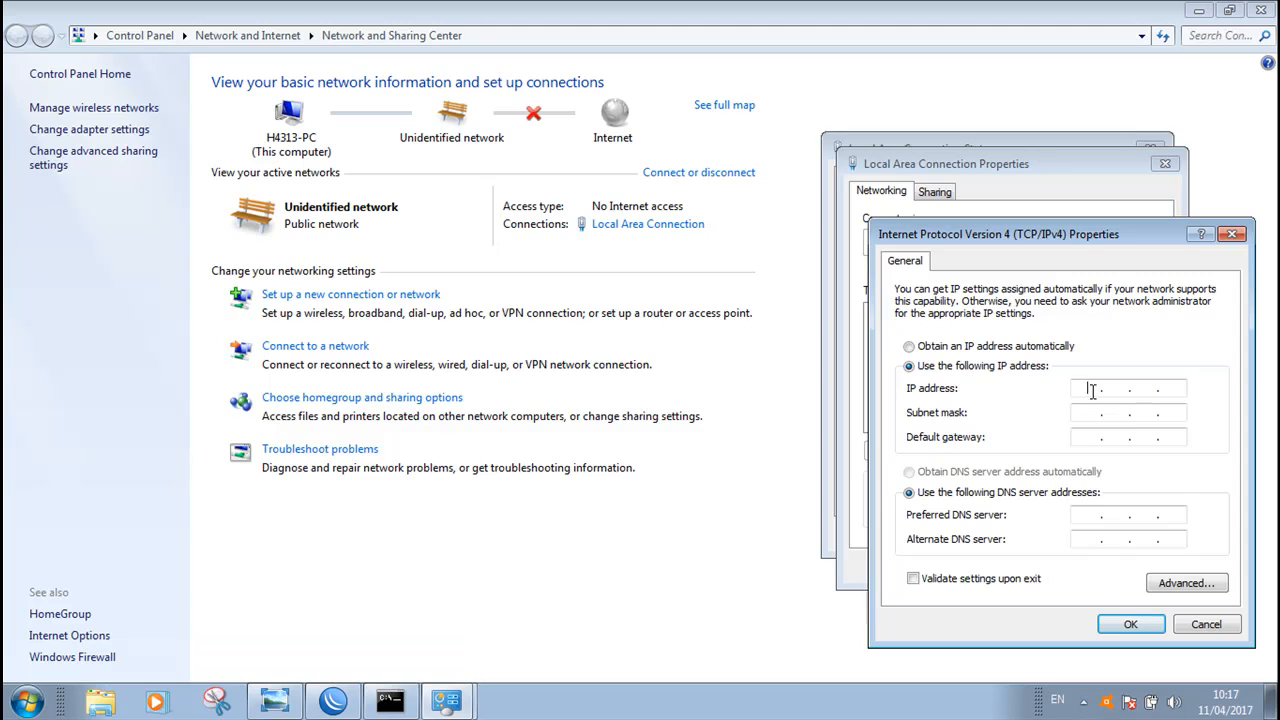
Check PC-1's addresses on the diagram and begin entering the IP address, starting with 10
left_click(275, 700)
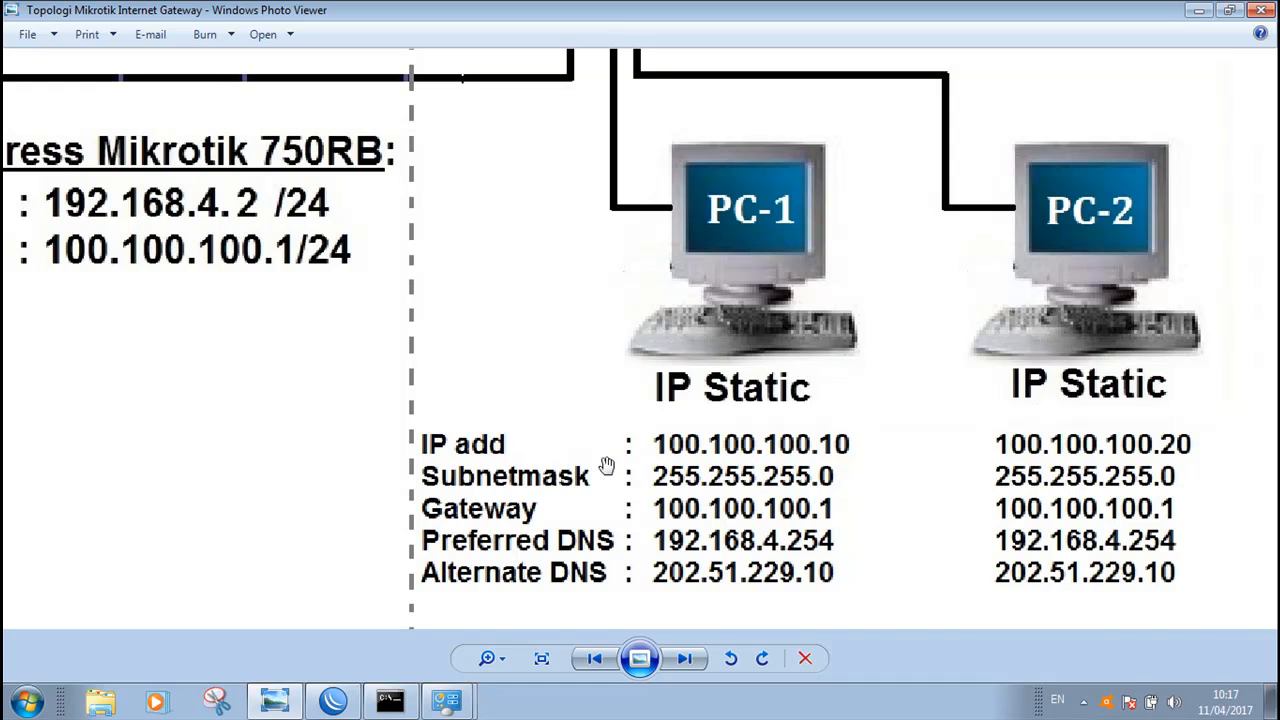
key("alt+Tab")
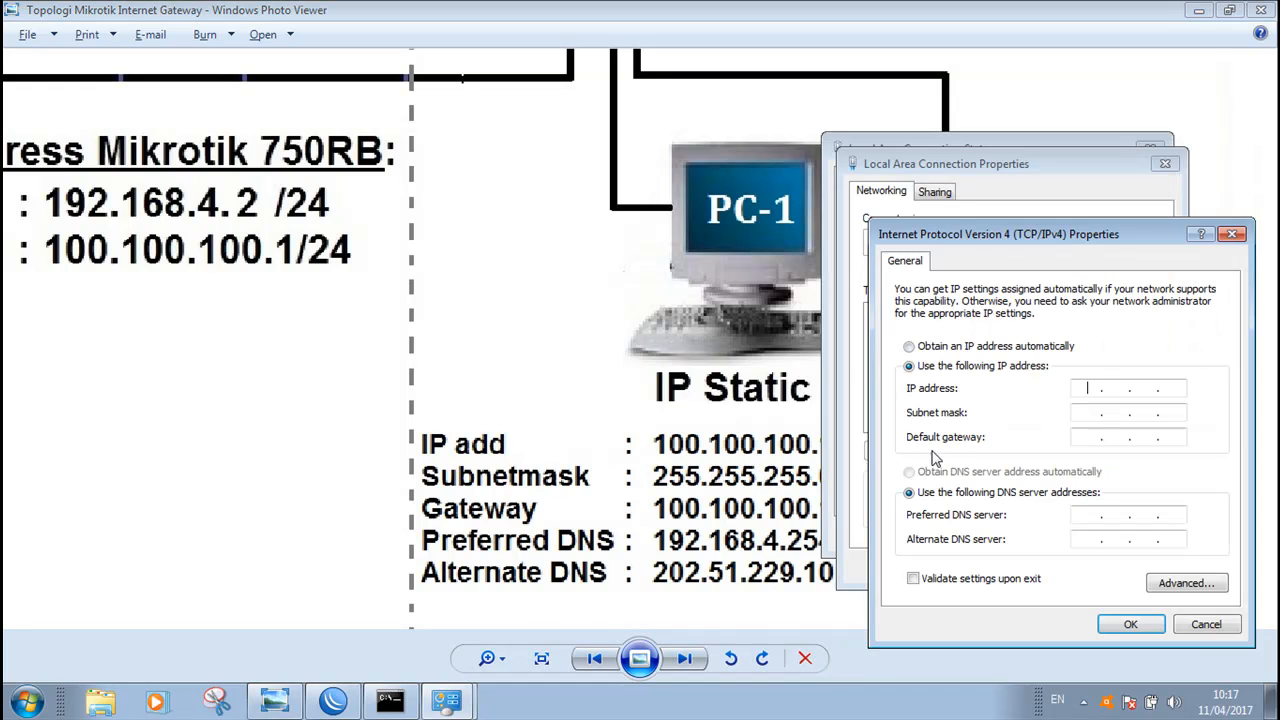
left_click(1090, 389)
type("10")
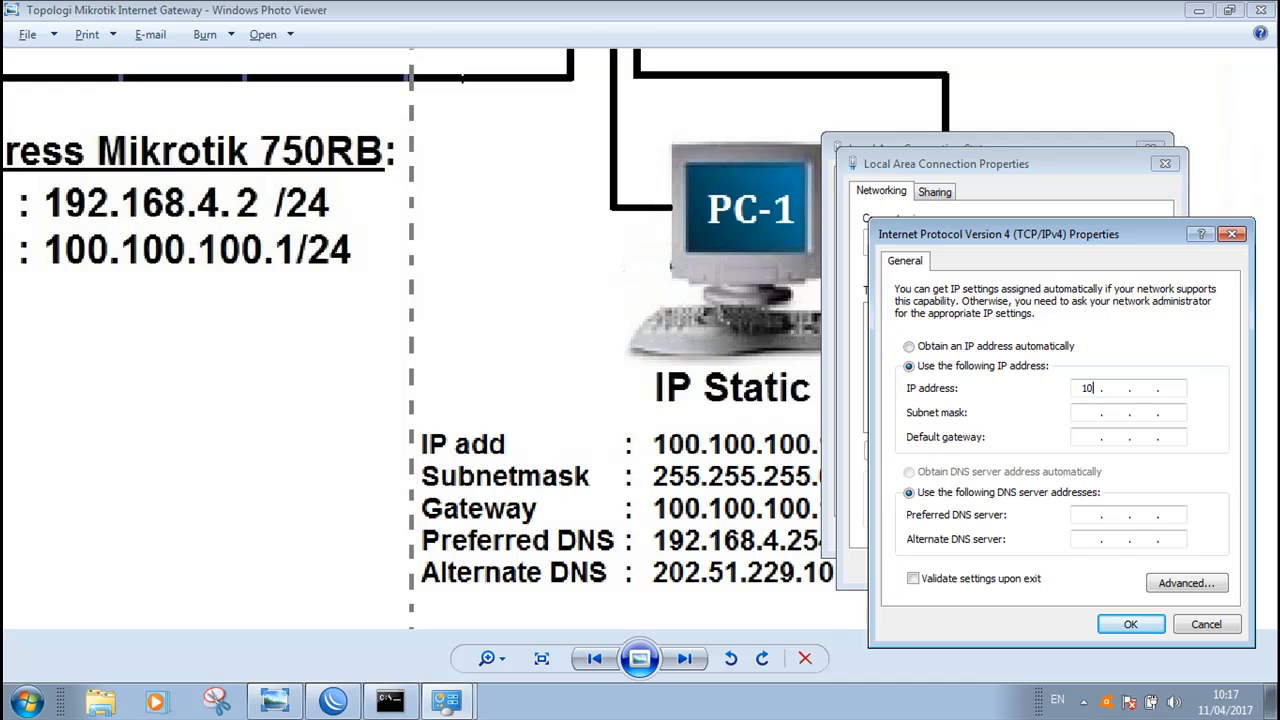